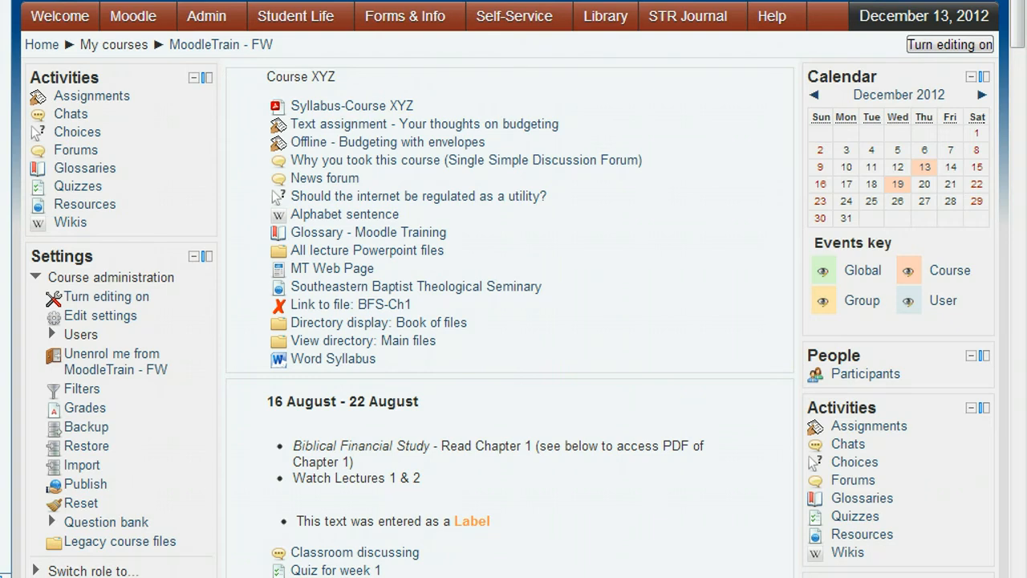
Step: Open Quiz - week 3 from the course's list of quizzes and bring up its question editing page
{"action": "scroll", "coordinate": [213, 473], "scroll_direction": "down", "scroll_amount": 6}
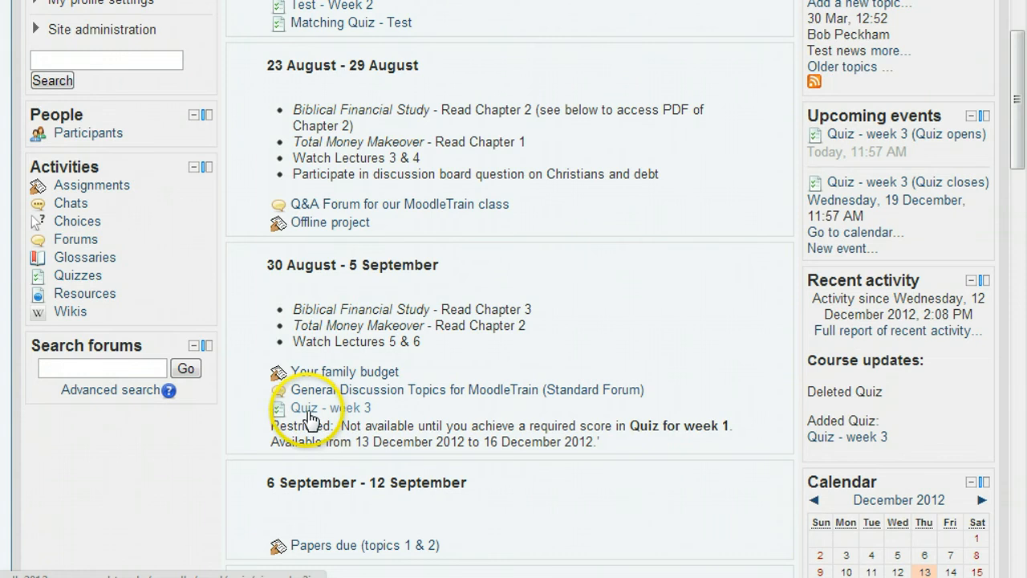
{"action": "scroll", "coordinate": [241, 425], "scroll_direction": "up", "scroll_amount": 6}
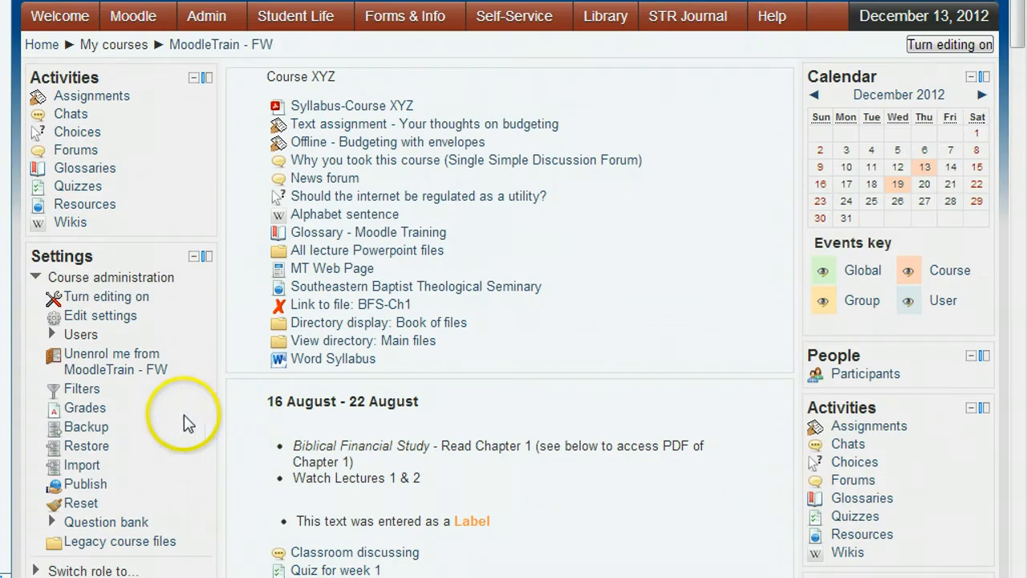
{"action": "left_click", "coordinate": [76, 186]}
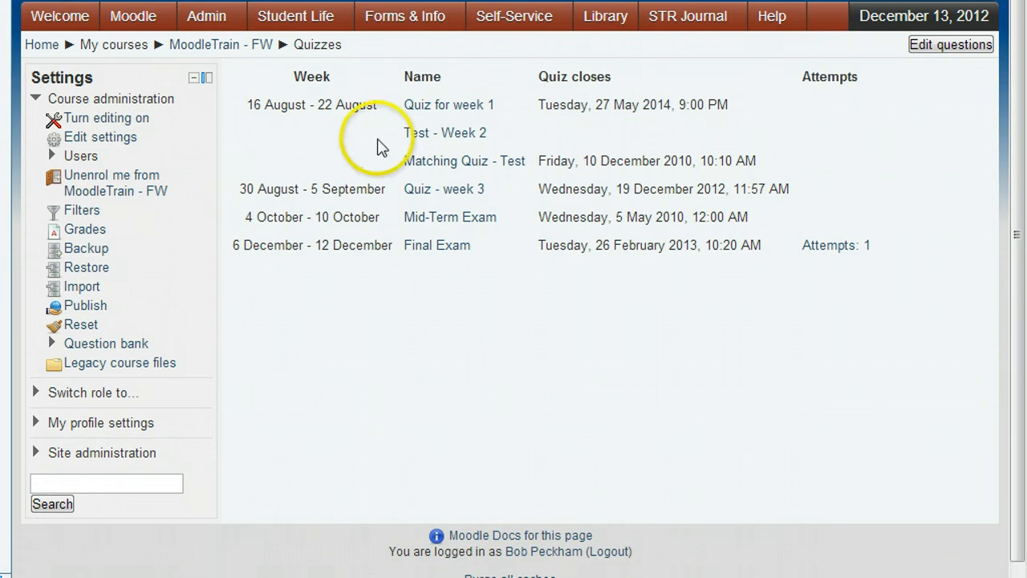
{"action": "left_click", "coordinate": [440, 193]}
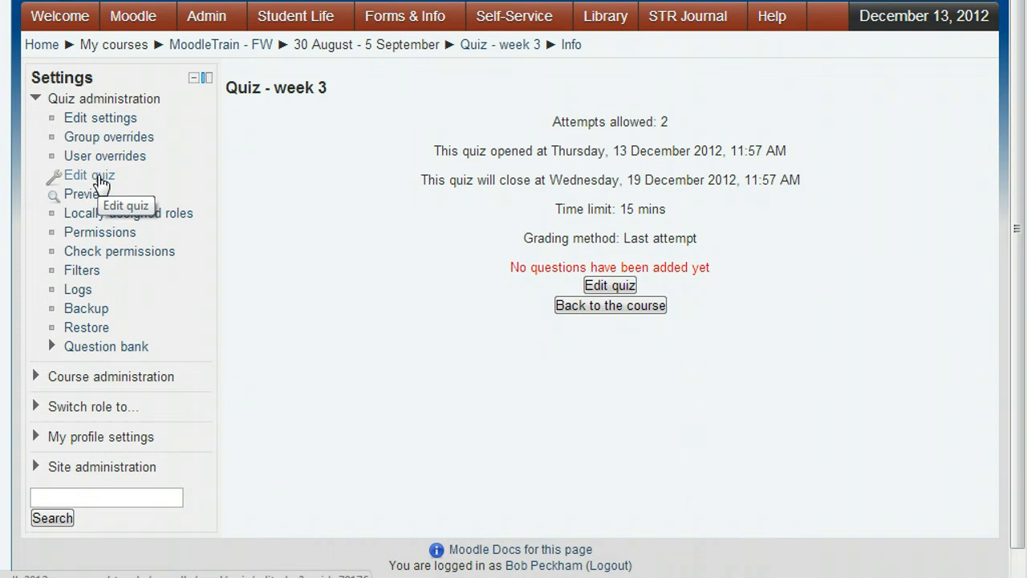
{"action": "left_click", "coordinate": [95, 175]}
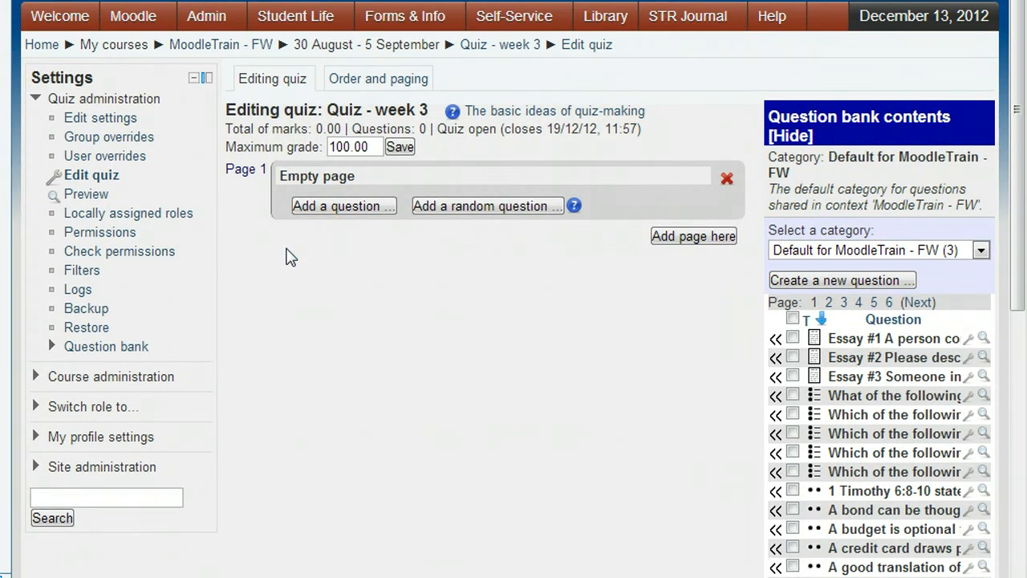
{"action": "left_click", "coordinate": [305, 254]}
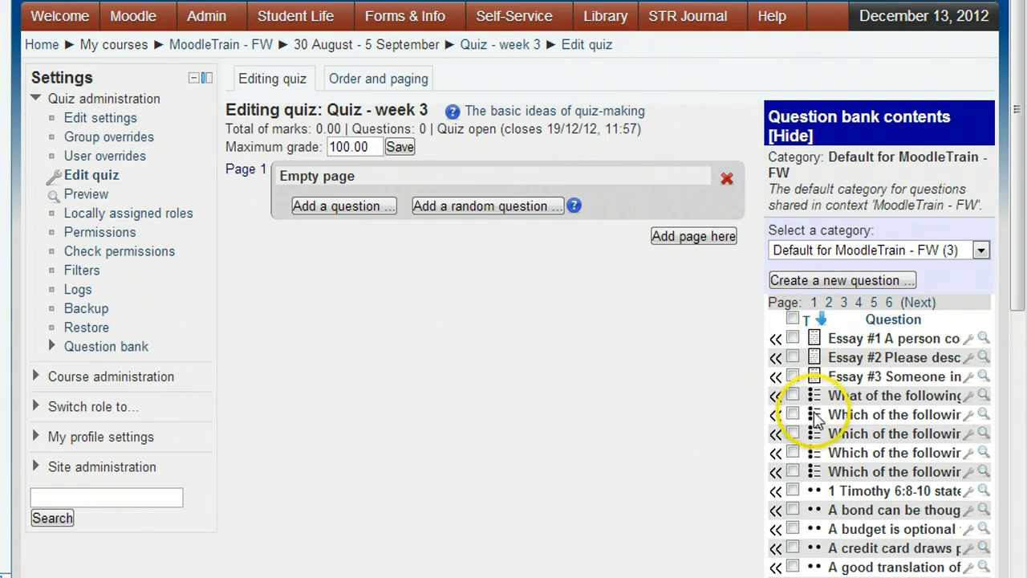
Step: Review the question bank's questions and available categories, keeping Default for MoodleTrain - FW as the selected category
{"action": "scroll", "coordinate": [815, 418], "scroll_direction": "down", "scroll_amount": 3}
{"action": "scroll", "coordinate": [822, 434], "scroll_direction": "up", "scroll_amount": 1}
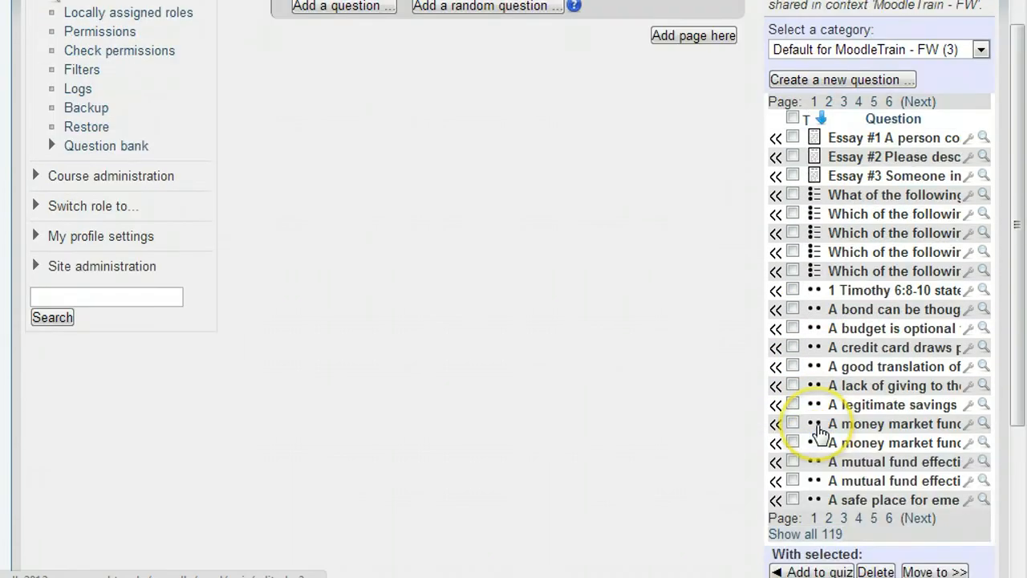
{"action": "scroll", "coordinate": [818, 431], "scroll_direction": "up", "scroll_amount": 2}
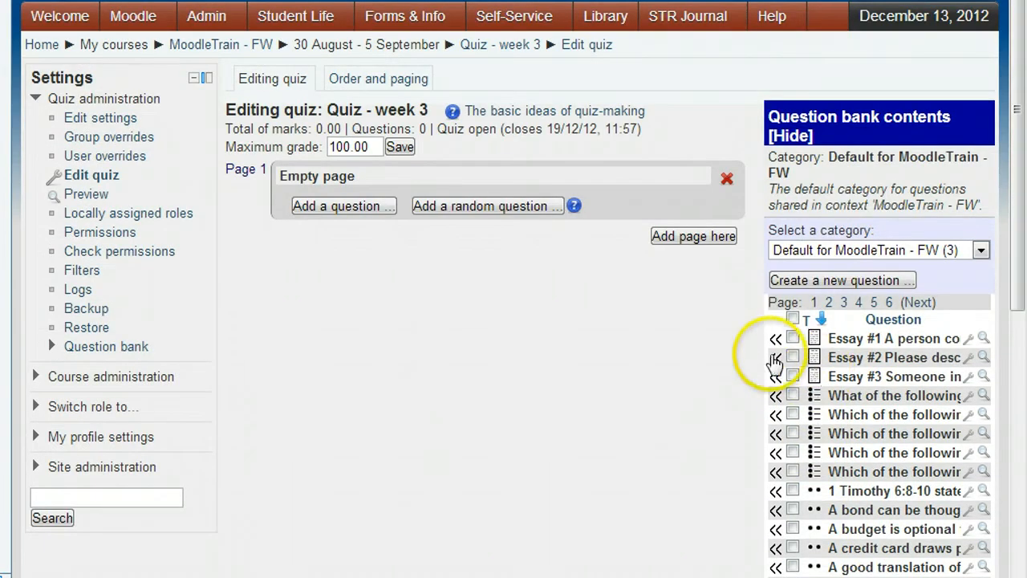
{"action": "left_click", "coordinate": [878, 250]}
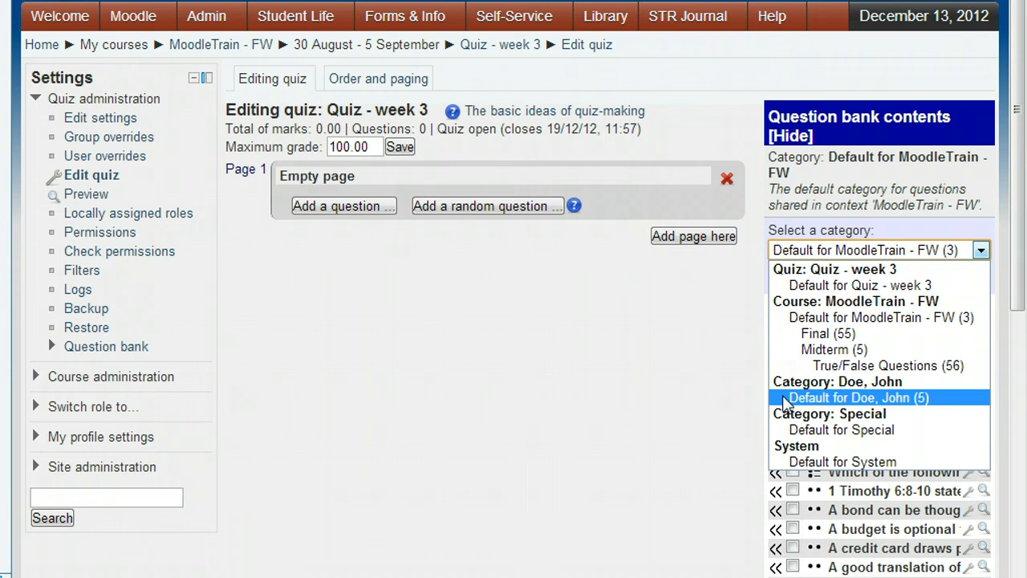
{"action": "left_click", "coordinate": [803, 398]}
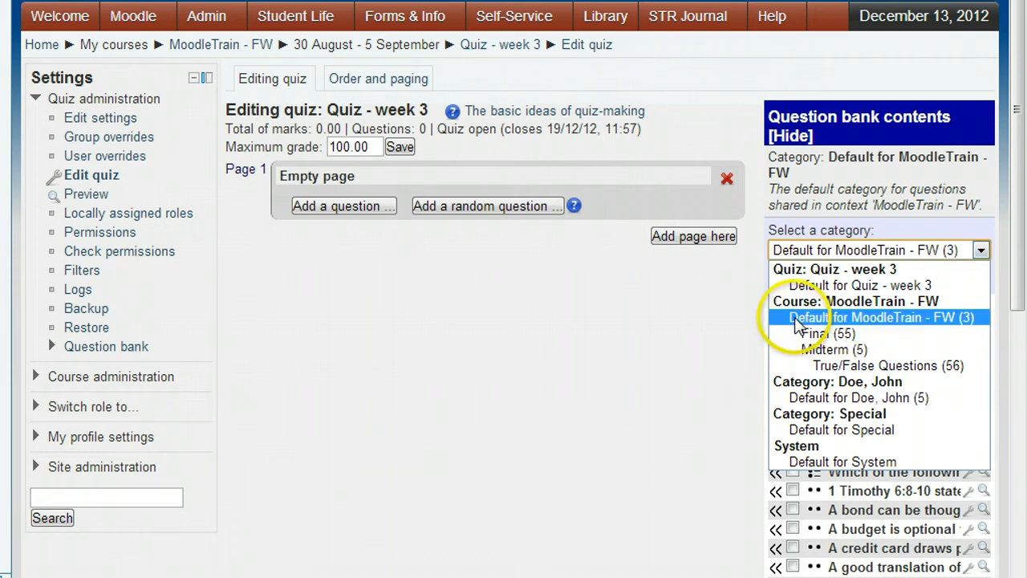
{"action": "left_click", "coordinate": [798, 318]}
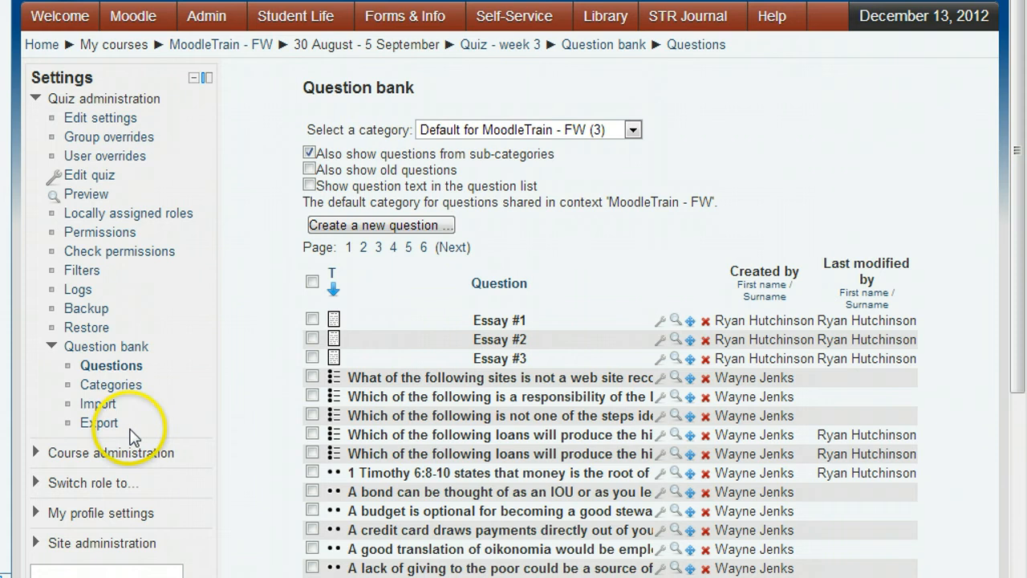
Step: Add a question bank category named "Quizzes for weeks" under the parent category Default for MoodleTrain - FW
{"action": "left_click", "coordinate": [138, 388]}
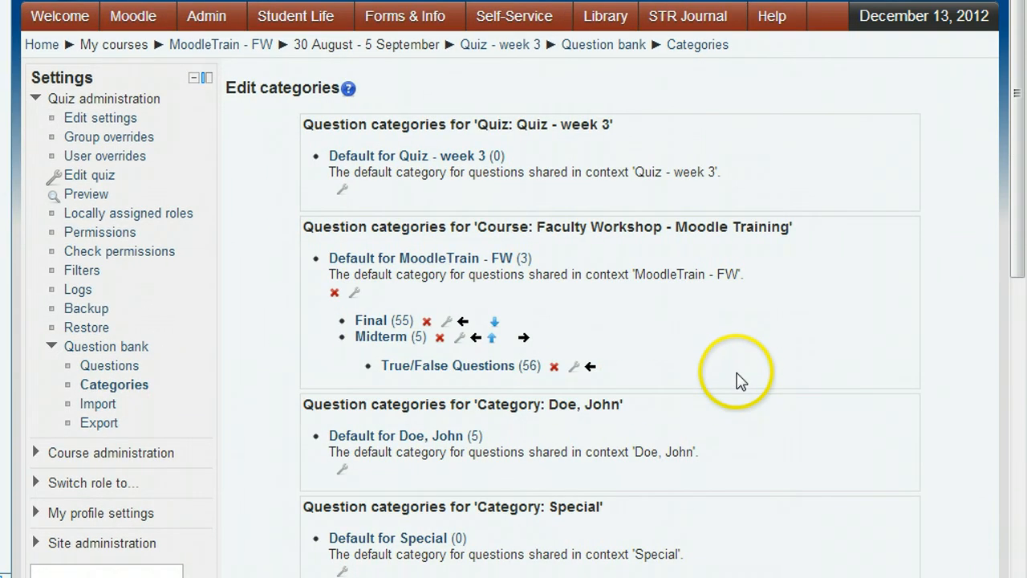
{"action": "scroll", "coordinate": [736, 382], "scroll_direction": "down", "scroll_amount": 2}
{"action": "scroll", "coordinate": [736, 382], "scroll_direction": "down", "scroll_amount": 8}
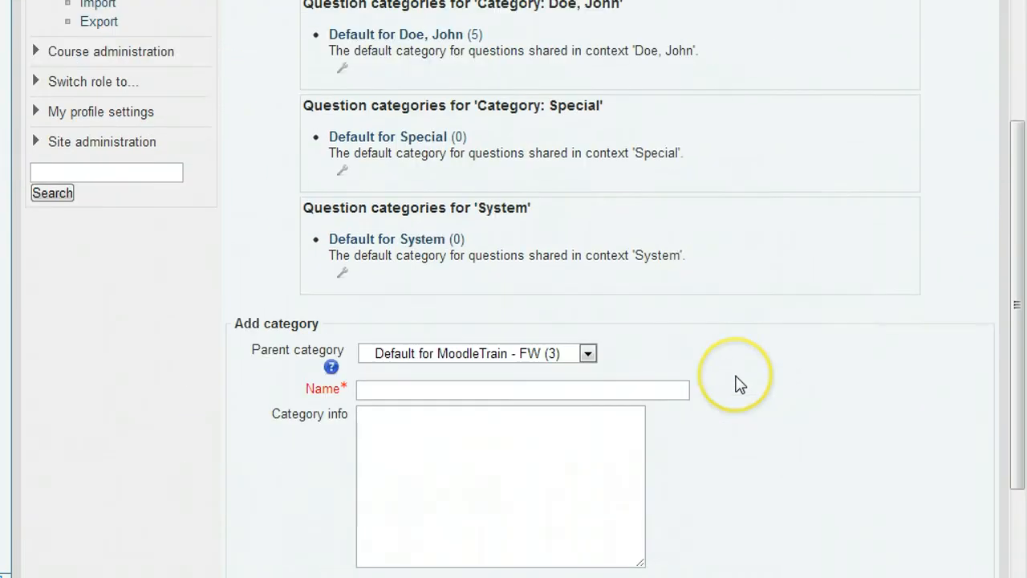
{"action": "scroll", "coordinate": [740, 383], "scroll_direction": "down", "scroll_amount": 1}
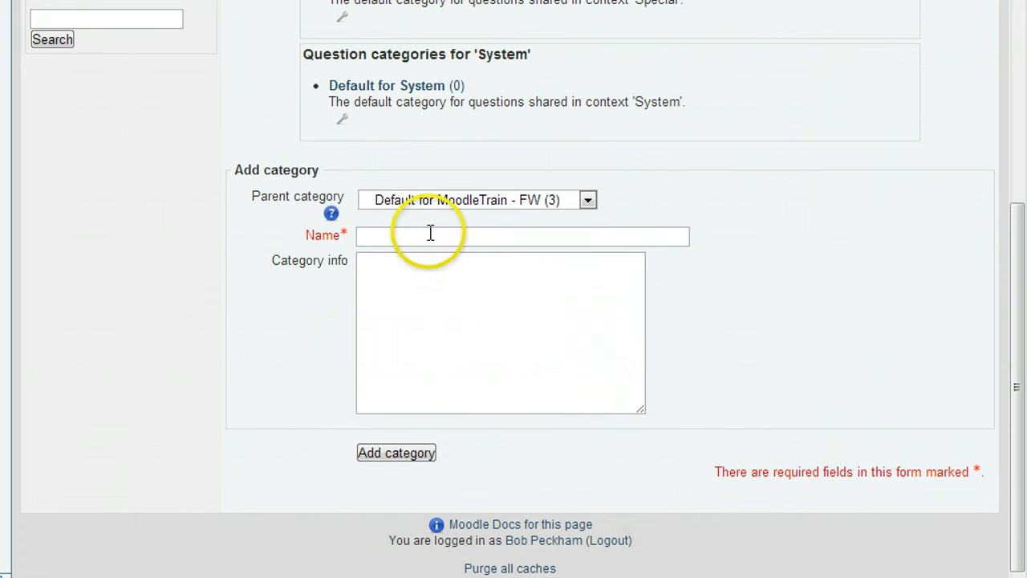
{"action": "left_click", "coordinate": [432, 200]}
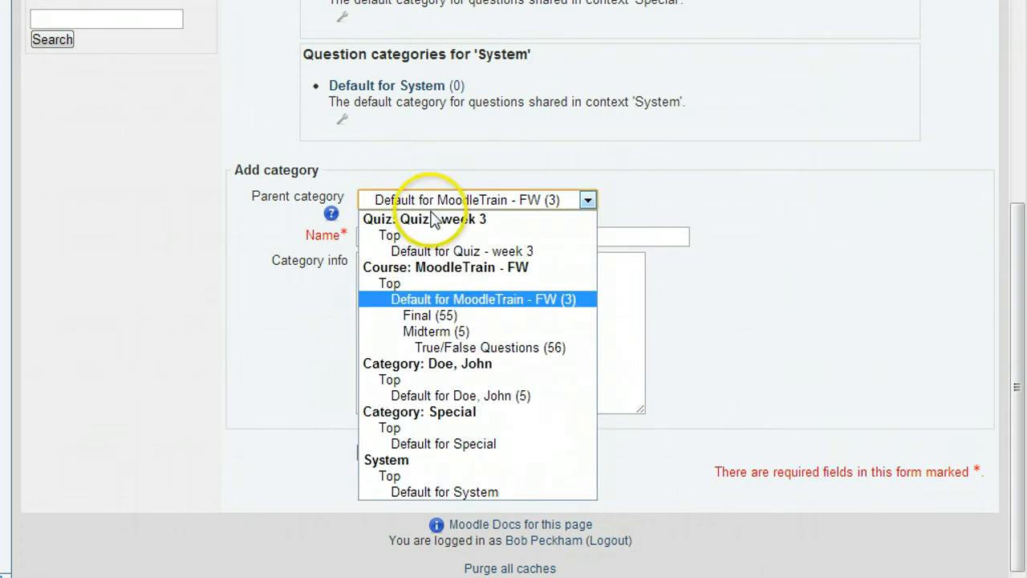
{"action": "left_click", "coordinate": [436, 299]}
{"action": "left_click", "coordinate": [367, 235]}
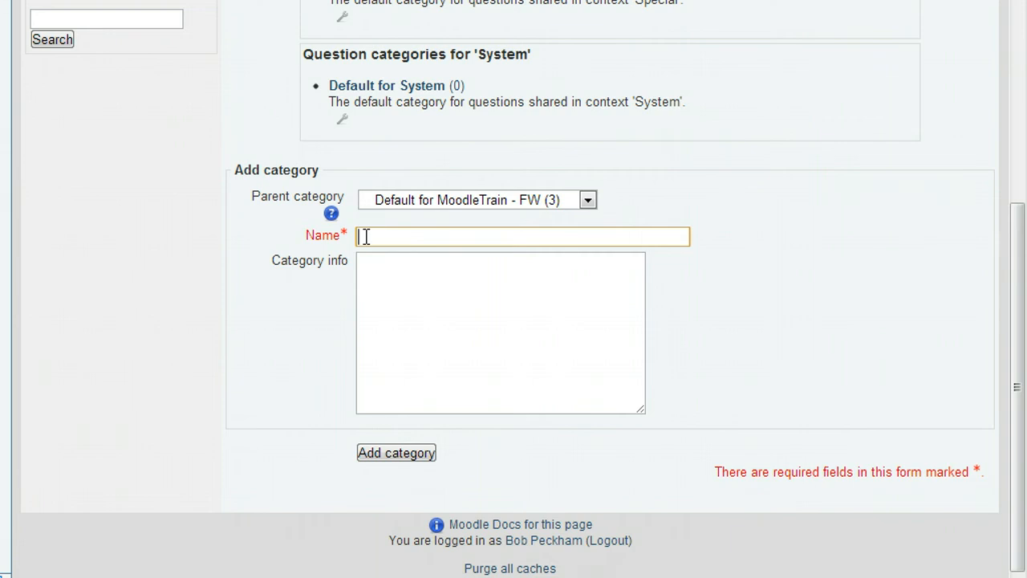
{"action": "type", "text": "Quizzes for weeks"}
{"action": "left_click", "coordinate": [390, 454]}
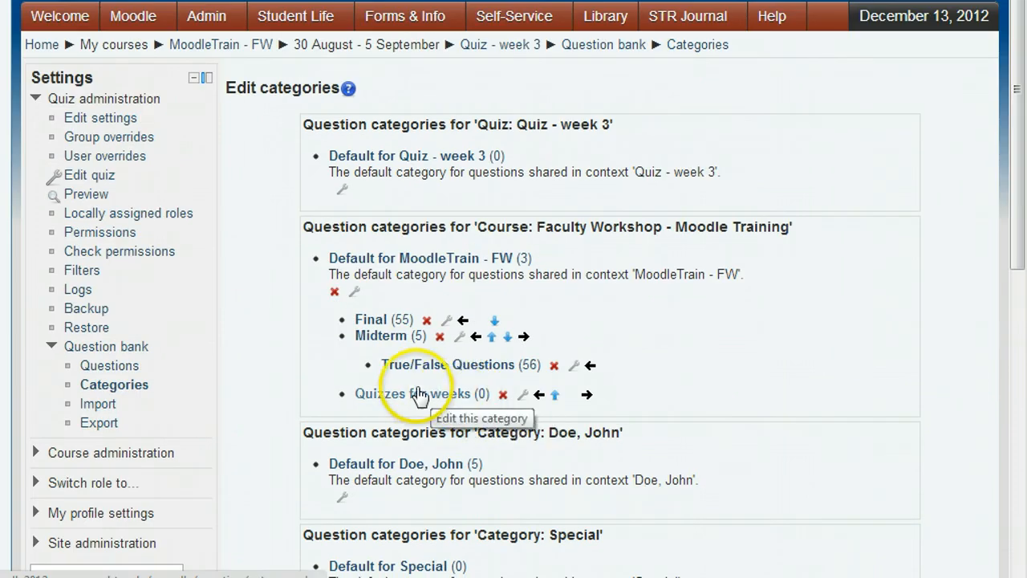
Step: Return to editing the quiz and add the Essay #1 question from the question bank
{"action": "left_click", "coordinate": [108, 179]}
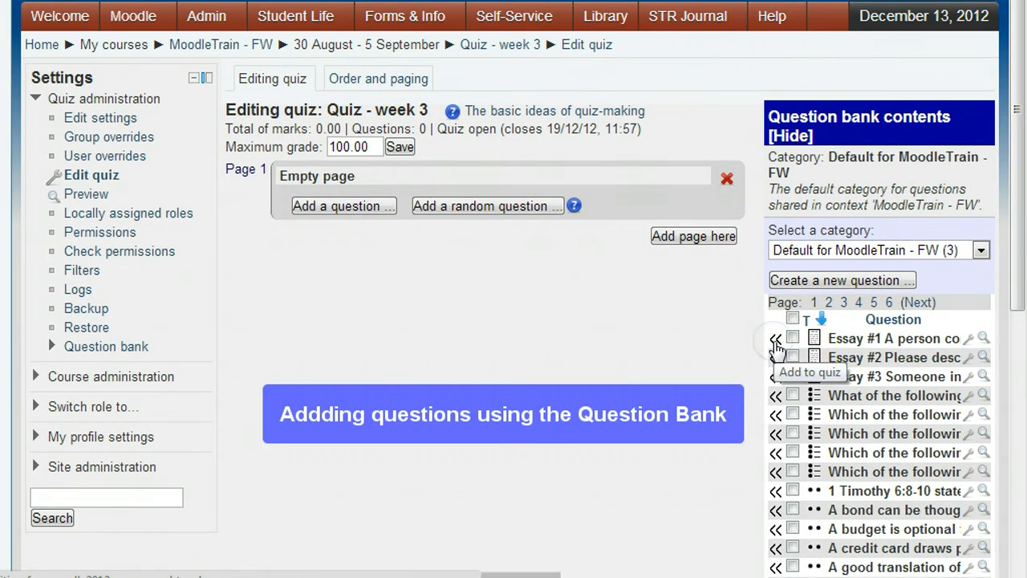
{"action": "left_click", "coordinate": [775, 341]}
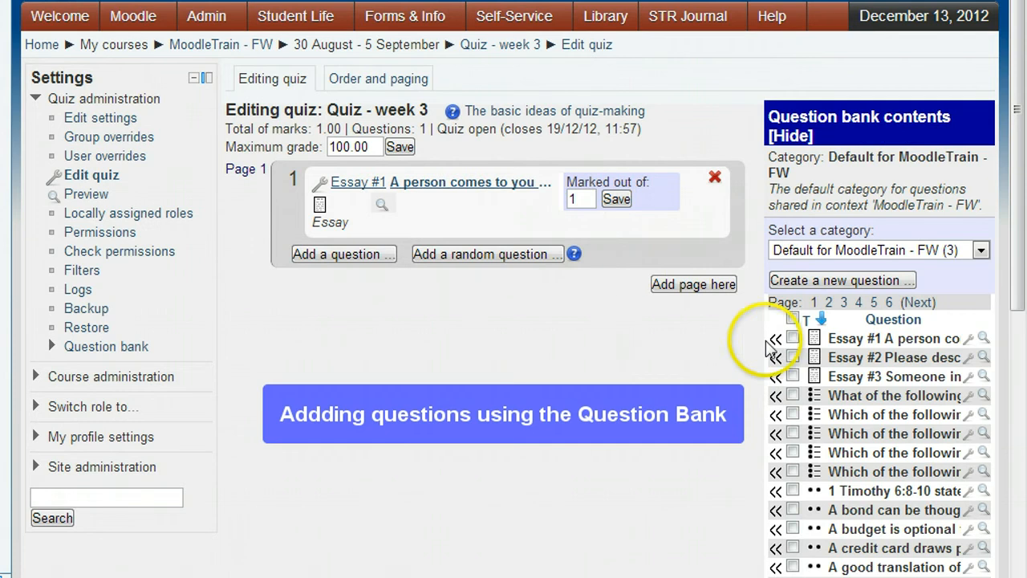
Step: Select all questions on the first page of the question bank and add them to the quiz
{"action": "left_click", "coordinate": [793, 338]}
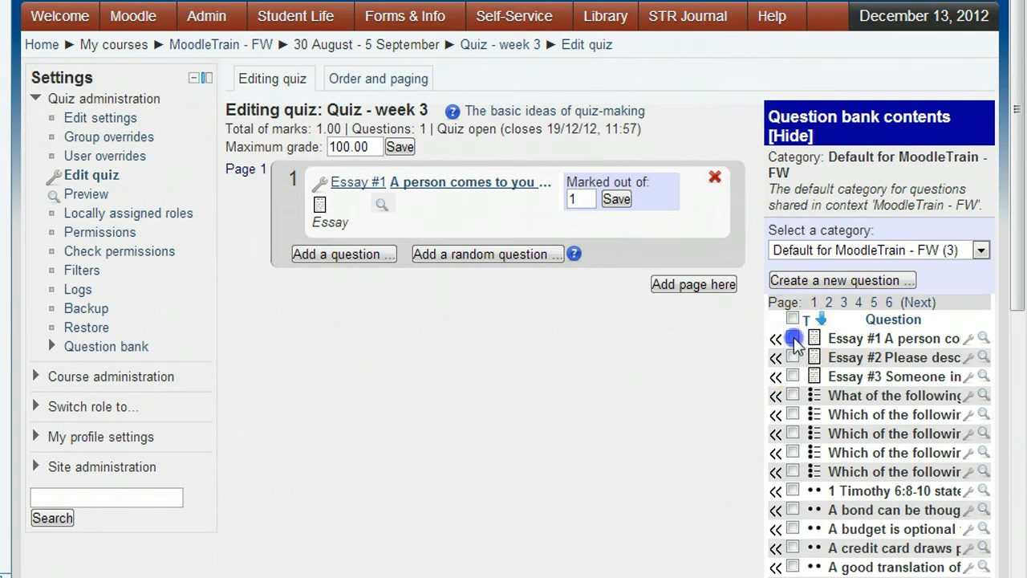
{"action": "left_click", "coordinate": [793, 357]}
{"action": "left_click", "coordinate": [793, 377]}
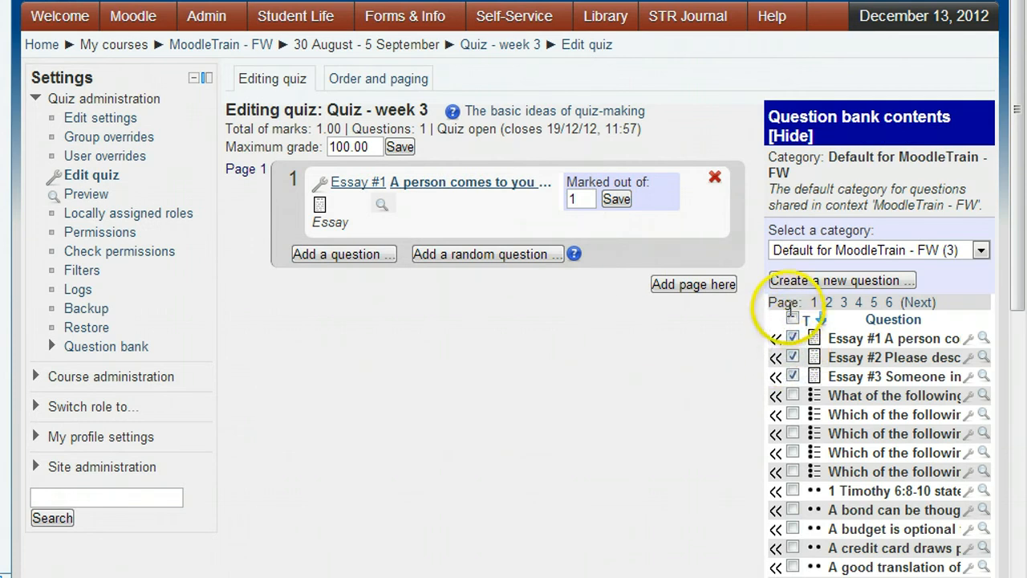
{"action": "left_click", "coordinate": [793, 320]}
{"action": "left_click", "coordinate": [792, 319]}
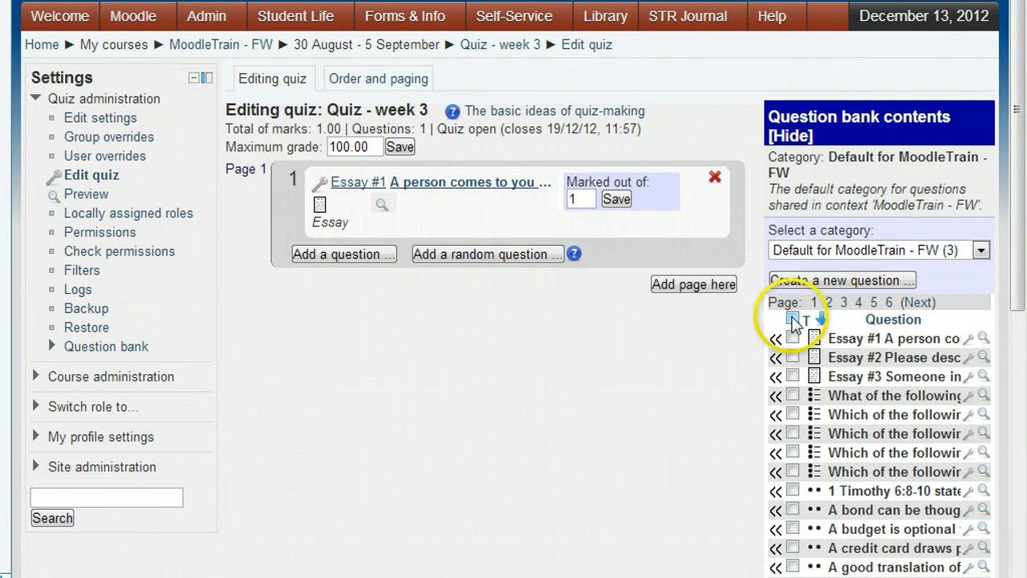
{"action": "scroll", "coordinate": [794, 449], "scroll_direction": "down", "scroll_amount": 2}
{"action": "scroll", "coordinate": [791, 460], "scroll_direction": "down", "scroll_amount": 7}
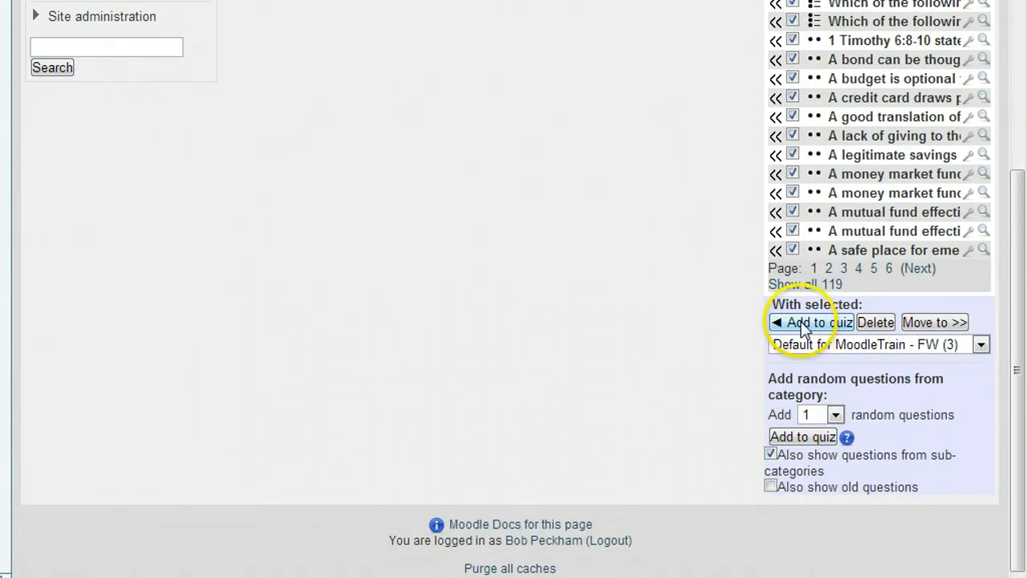
{"action": "left_click", "coordinate": [812, 323]}
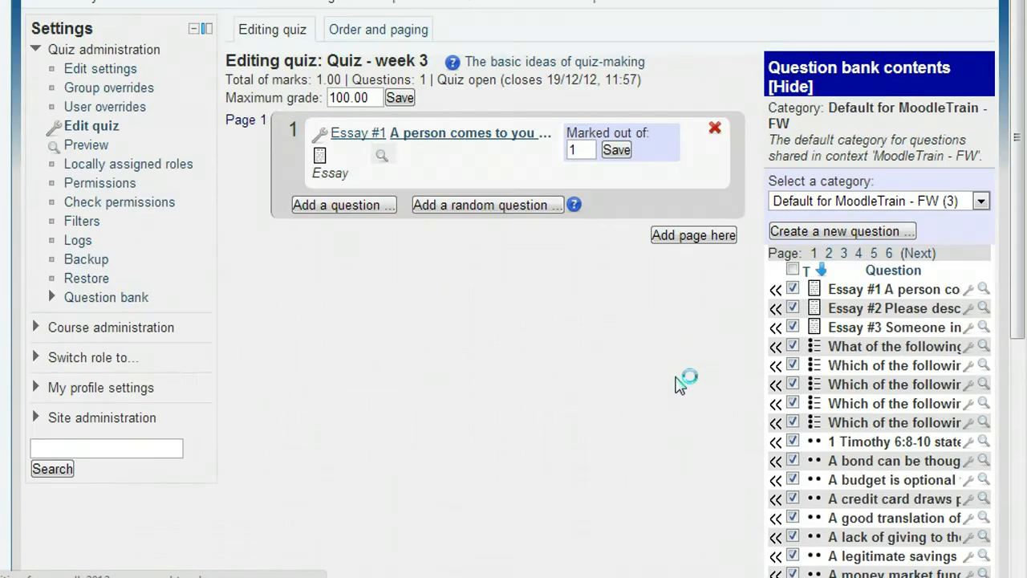
{"action": "left_click", "coordinate": [672, 368]}
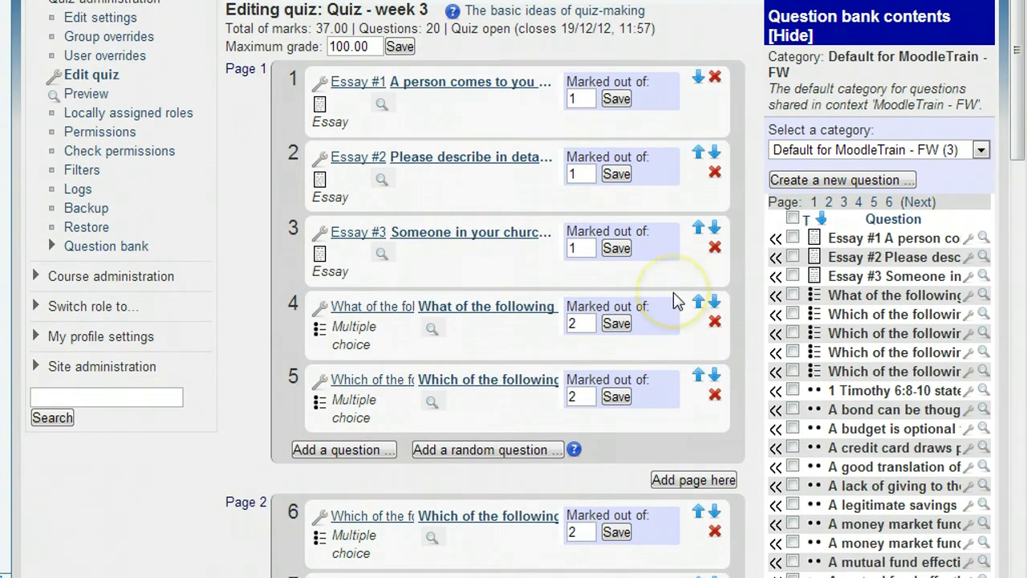
Step: Add 1 random question from the Default for MoodleTrain - FW category to the quiz and check its entry
{"action": "scroll", "coordinate": [674, 301], "scroll_direction": "up", "scroll_amount": 2}
{"action": "scroll", "coordinate": [674, 300], "scroll_direction": "down", "scroll_amount": 5}
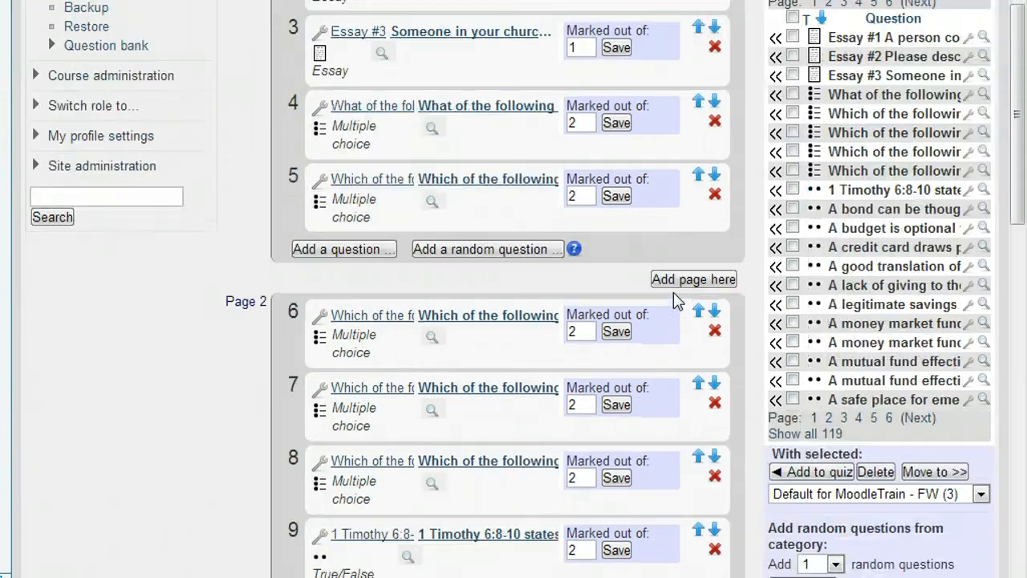
{"action": "scroll", "coordinate": [674, 301], "scroll_direction": "up", "scroll_amount": 5}
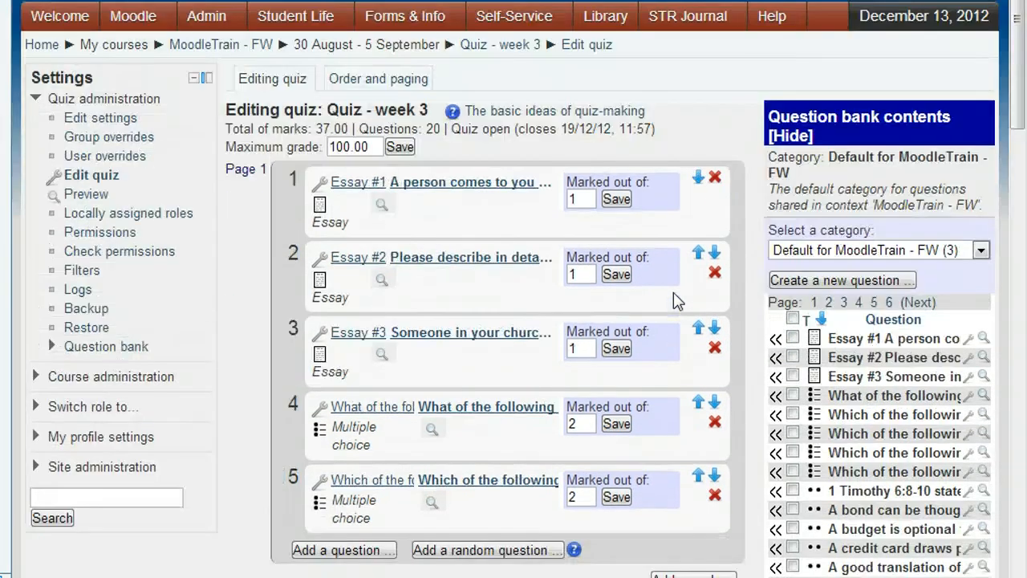
{"action": "scroll", "coordinate": [746, 385], "scroll_direction": "down", "scroll_amount": 6}
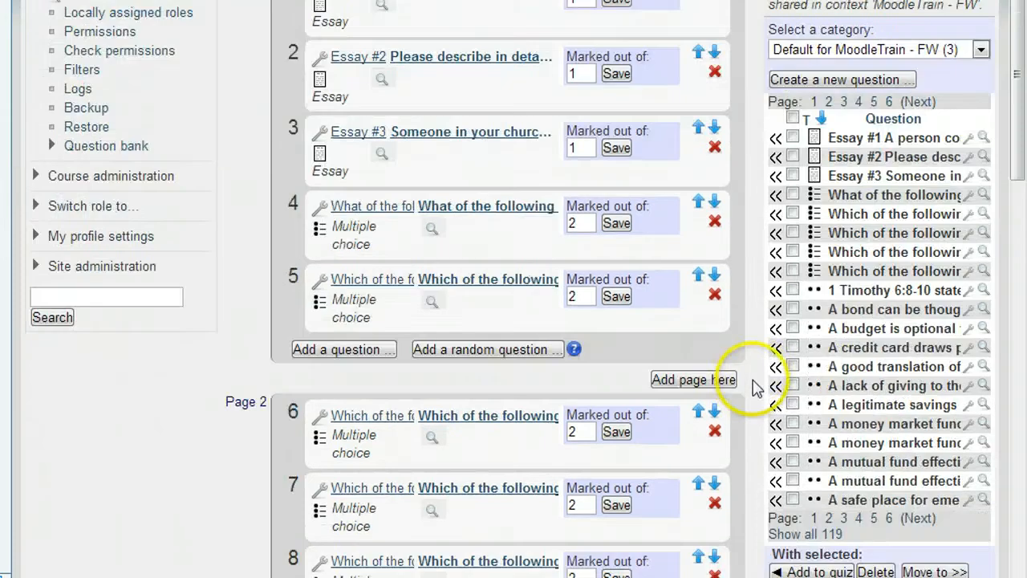
{"action": "scroll", "coordinate": [754, 386], "scroll_direction": "down", "scroll_amount": 3}
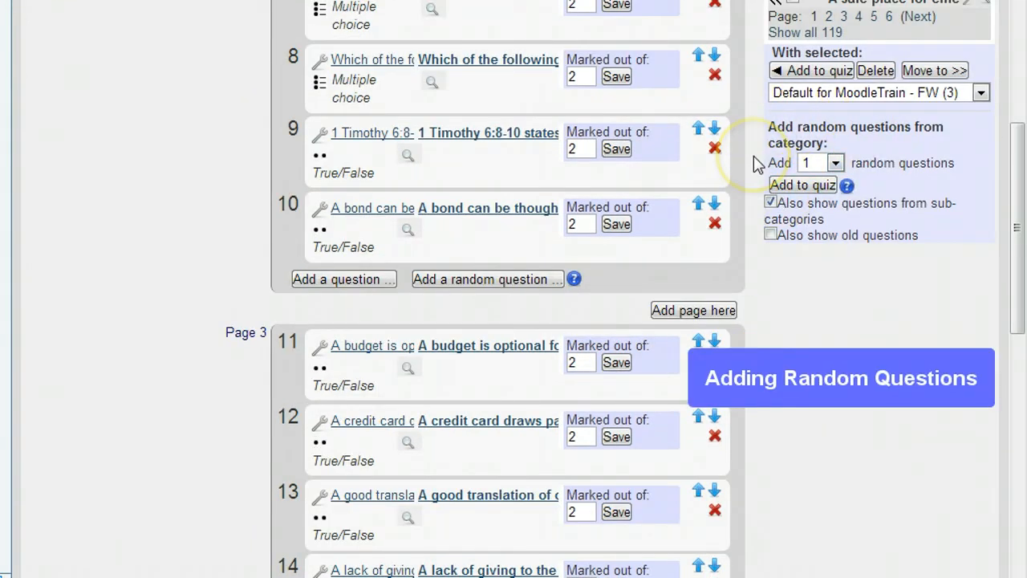
{"action": "left_click", "coordinate": [794, 184]}
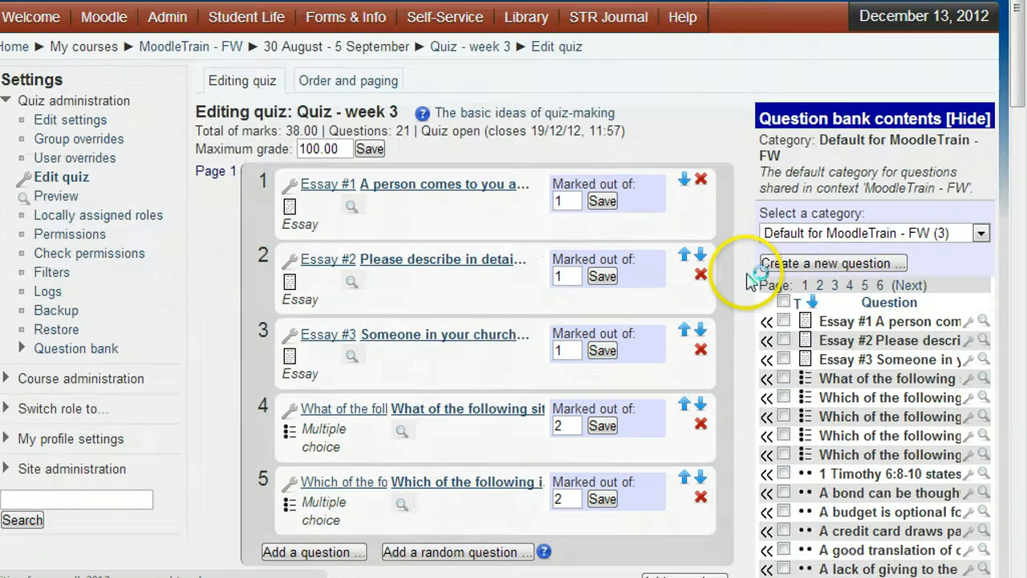
{"action": "scroll", "coordinate": [747, 279], "scroll_direction": "down", "scroll_amount": 15}
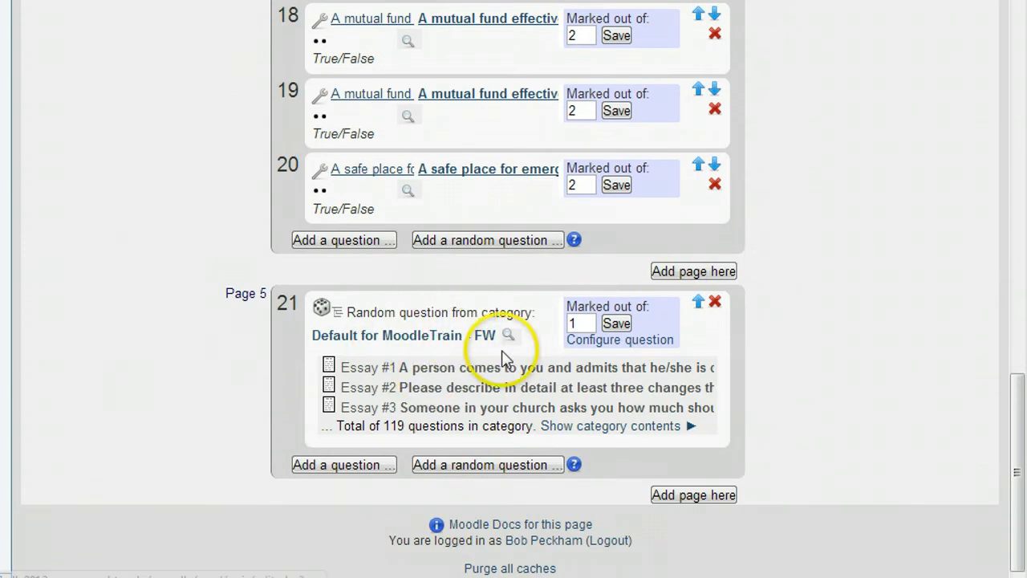
{"action": "scroll", "coordinate": [522, 377], "scroll_direction": "up", "scroll_amount": 20}
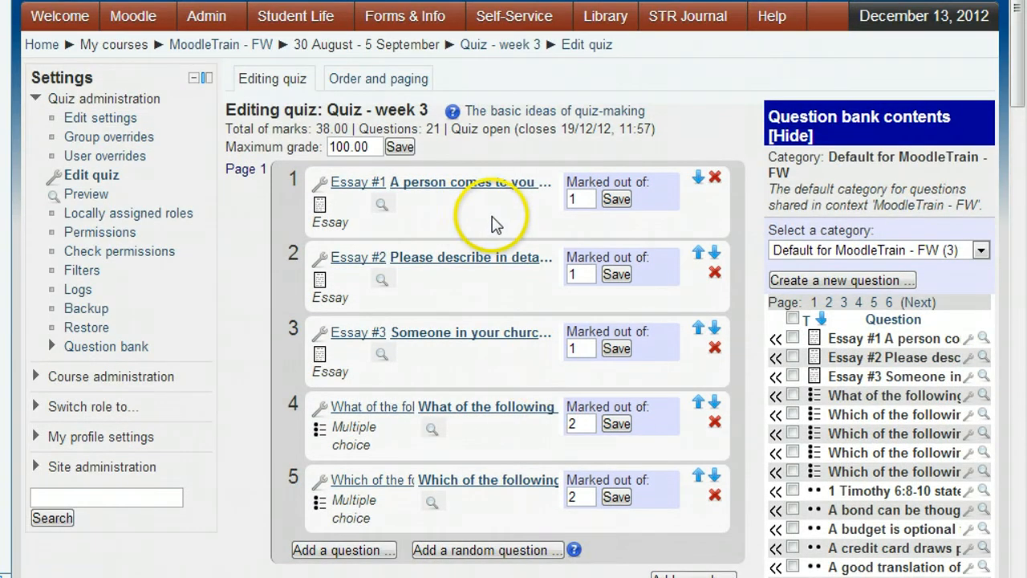
Step: Compare the descriptions of available question types and open a blank True/False question form from the quiz's first page
{"action": "scroll", "coordinate": [505, 202], "scroll_direction": "down", "scroll_amount": 5}
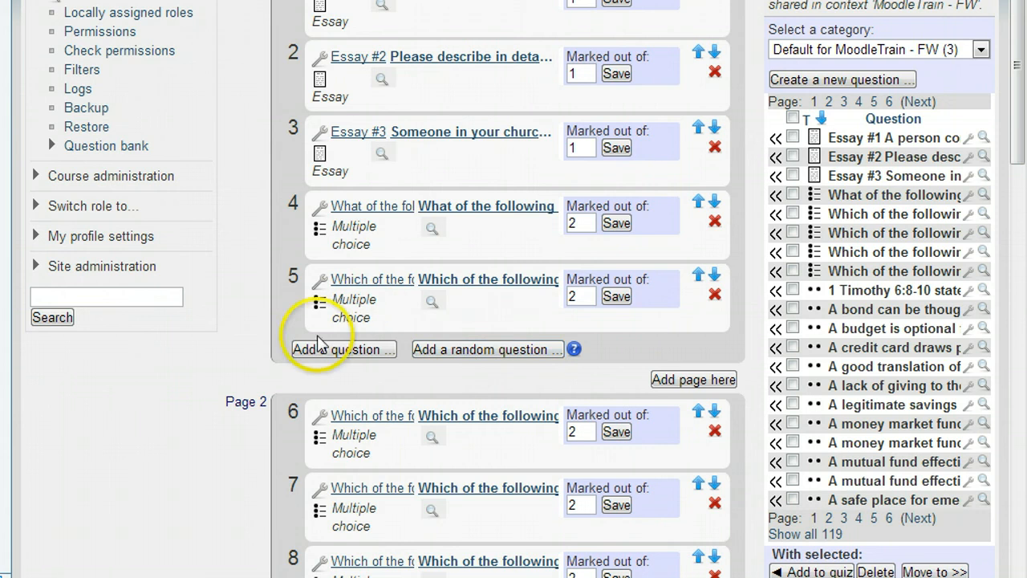
{"action": "left_click", "coordinate": [389, 355]}
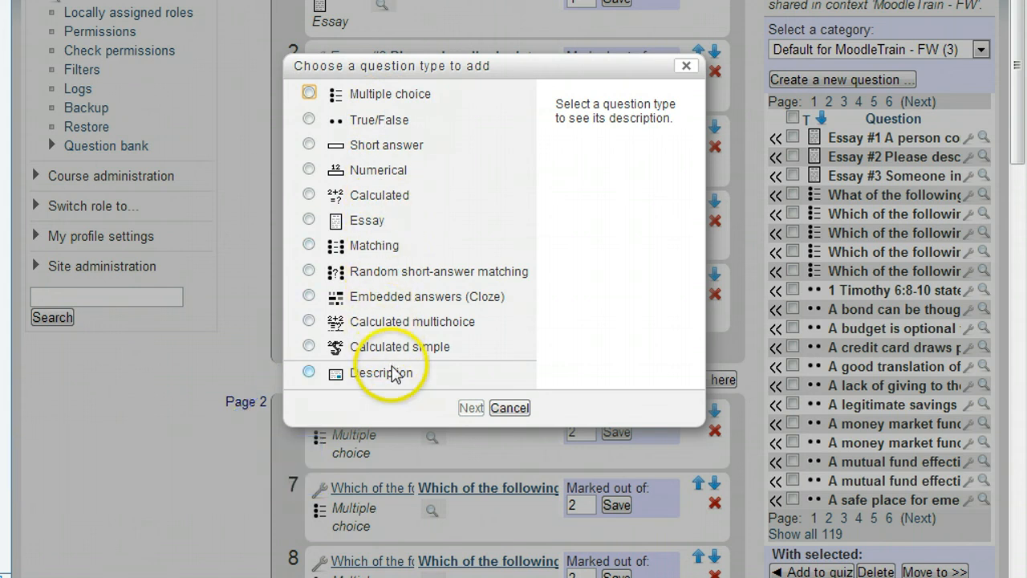
{"action": "left_click", "coordinate": [390, 96]}
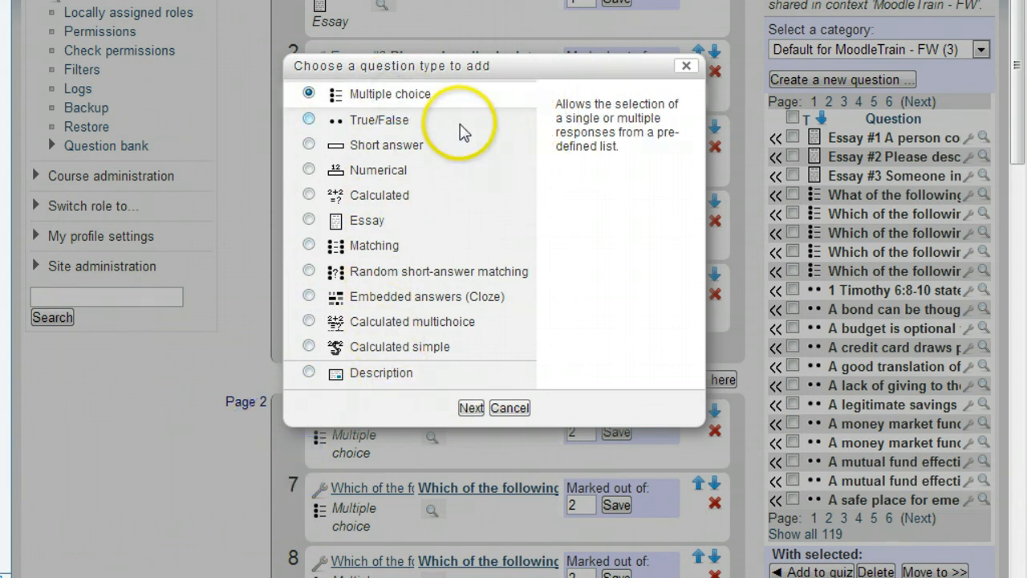
{"action": "left_click", "coordinate": [365, 119]}
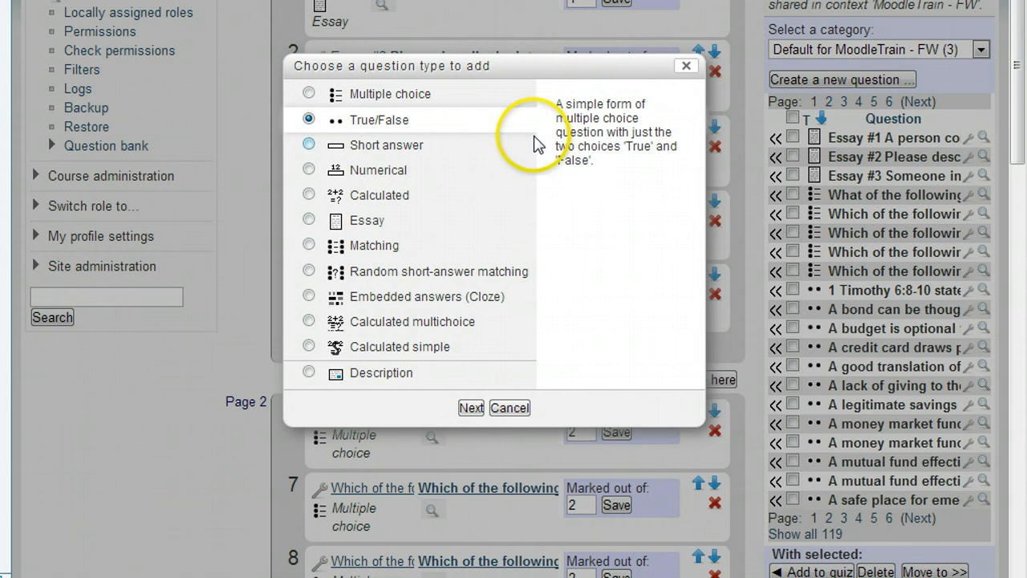
{"action": "left_click", "coordinate": [377, 170]}
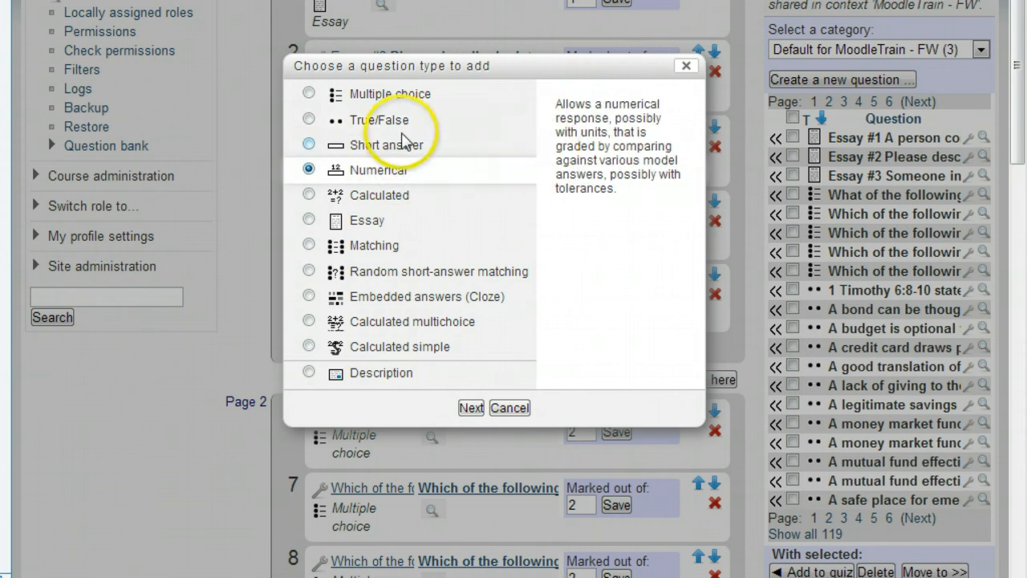
{"action": "left_click", "coordinate": [309, 119]}
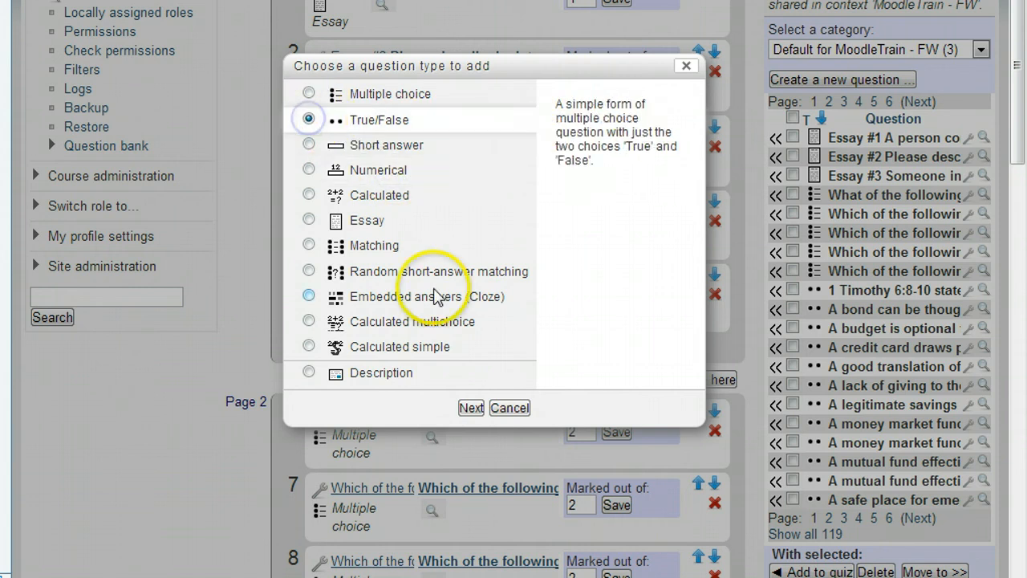
{"action": "left_click", "coordinate": [471, 408]}
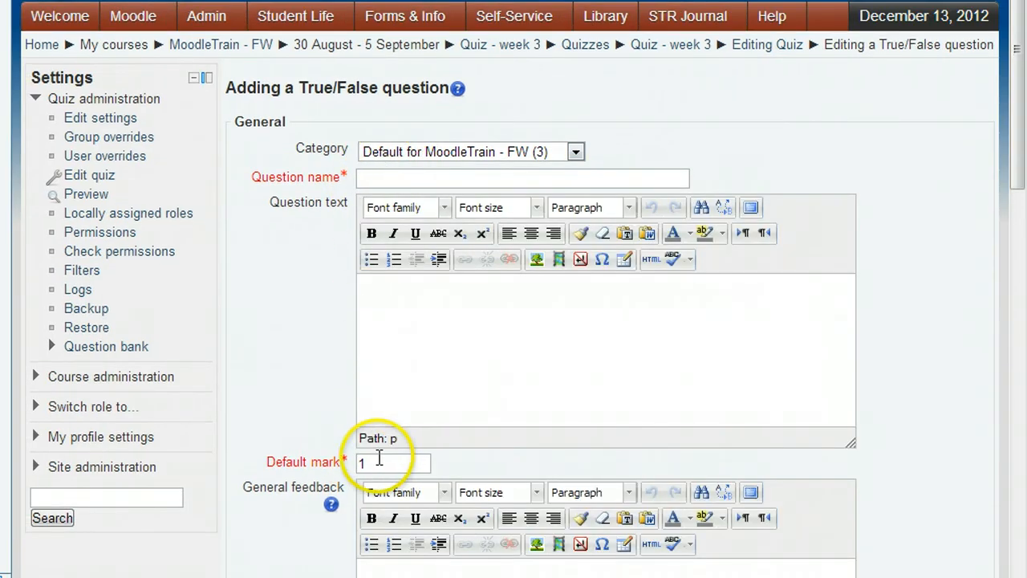
Step: Examine the True/False question form from the default mark to the tags, and cancel it without saving
{"action": "scroll", "coordinate": [378, 451], "scroll_direction": "down", "scroll_amount": 5}
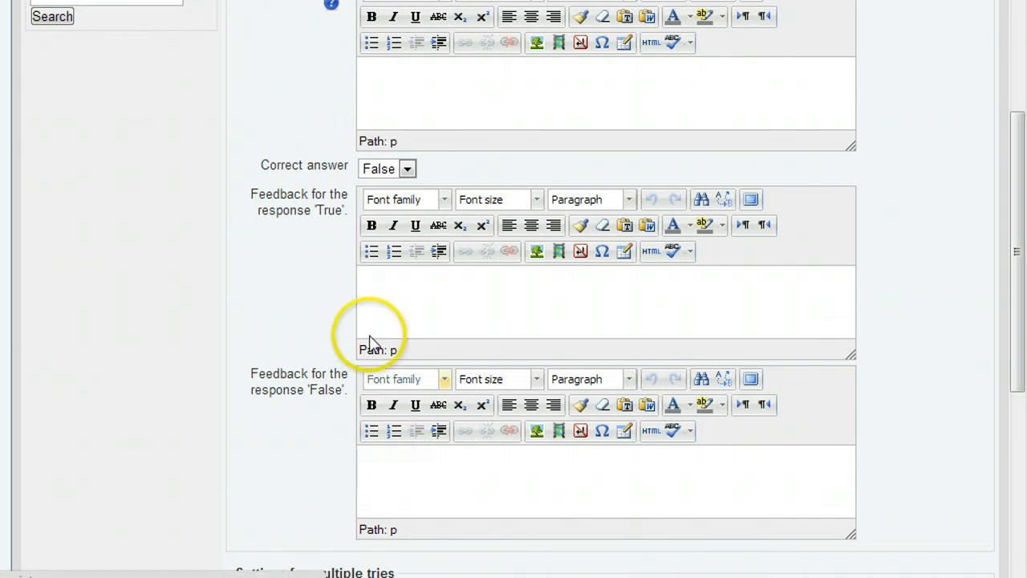
{"action": "scroll", "coordinate": [386, 86], "scroll_direction": "up", "scroll_amount": 1}
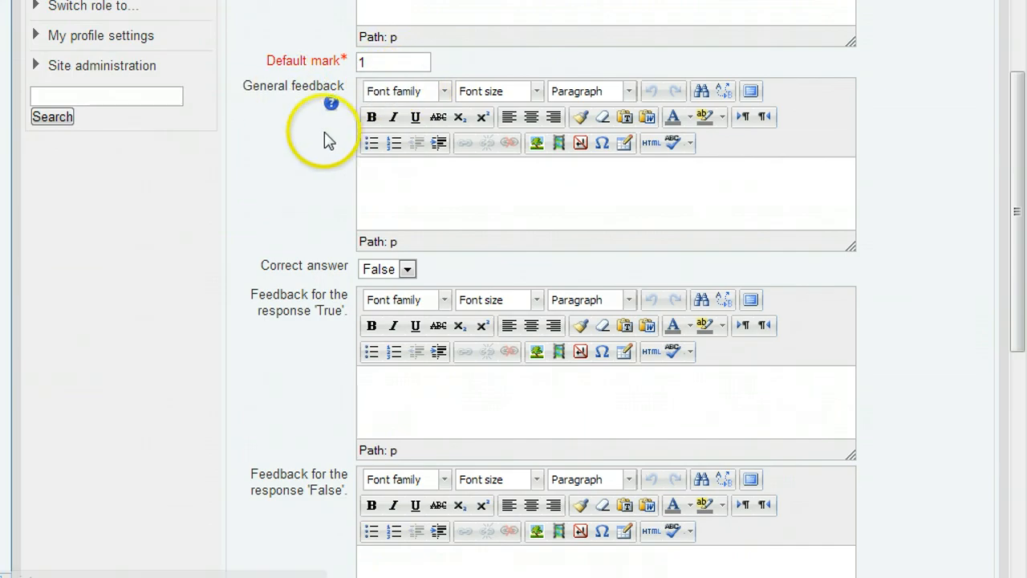
{"action": "scroll", "coordinate": [329, 466], "scroll_direction": "down", "scroll_amount": 3}
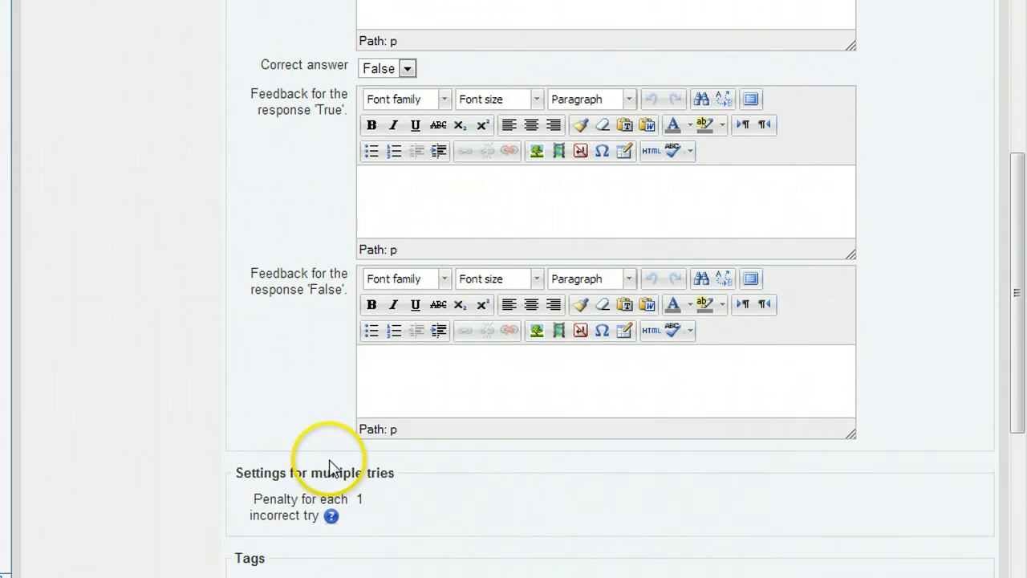
{"action": "scroll", "coordinate": [334, 449], "scroll_direction": "down", "scroll_amount": 3}
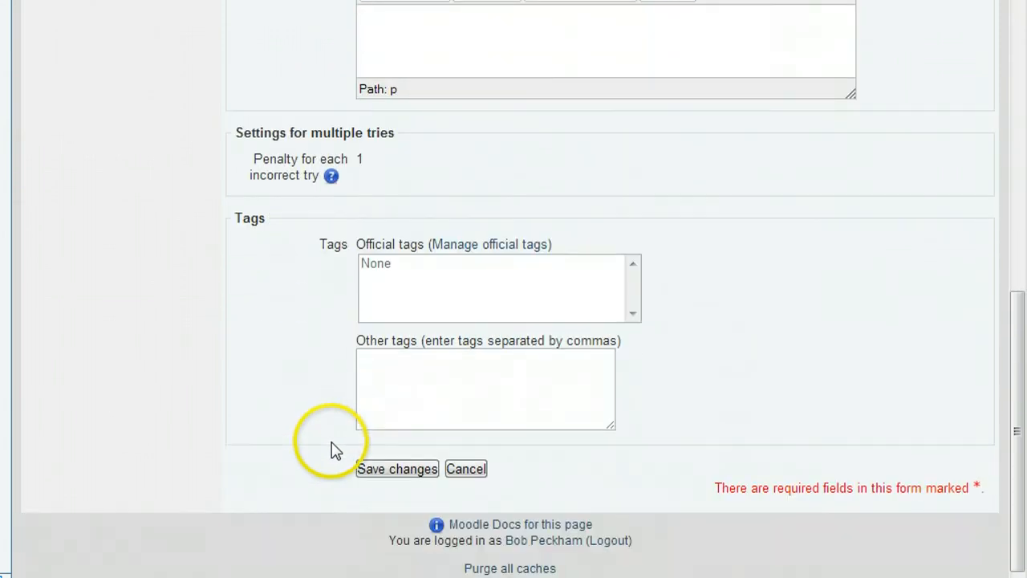
{"action": "left_click", "coordinate": [384, 472]}
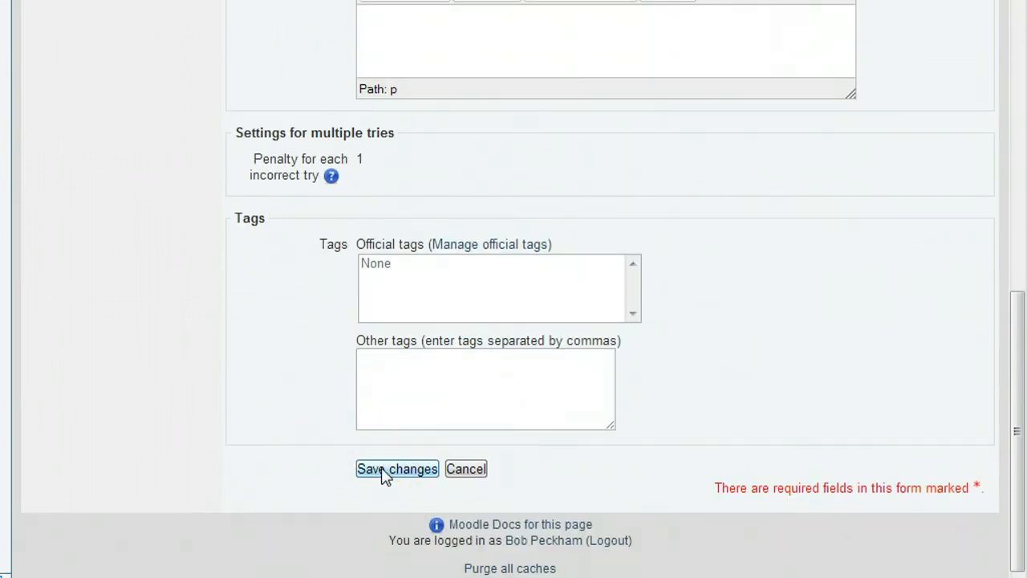
{"action": "left_click", "coordinate": [478, 473]}
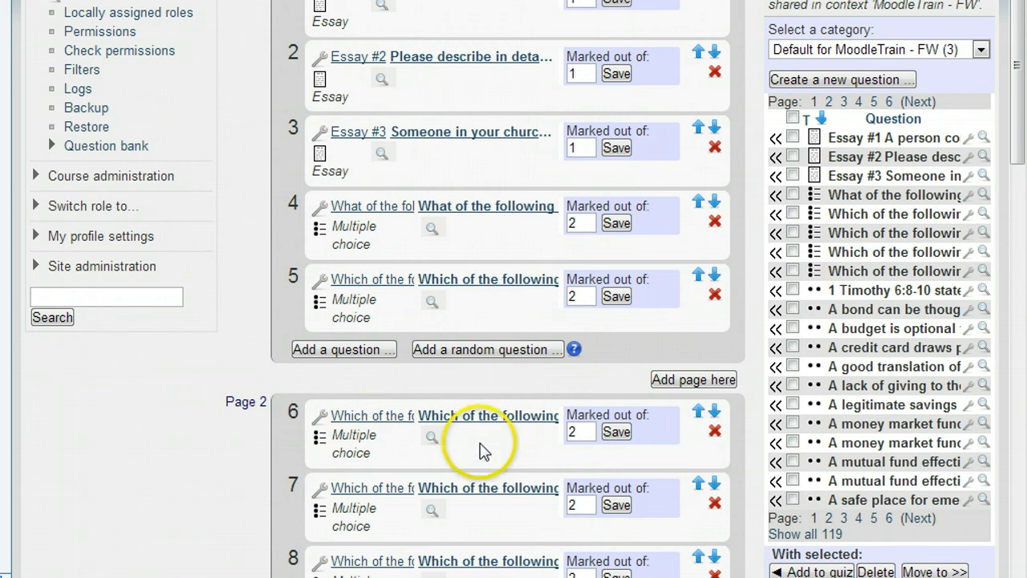
Step: Examine the questions and their types across the quiz's pages
{"action": "scroll", "coordinate": [479, 437], "scroll_direction": "up", "scroll_amount": 3}
{"action": "scroll", "coordinate": [476, 425], "scroll_direction": "down", "scroll_amount": 2}
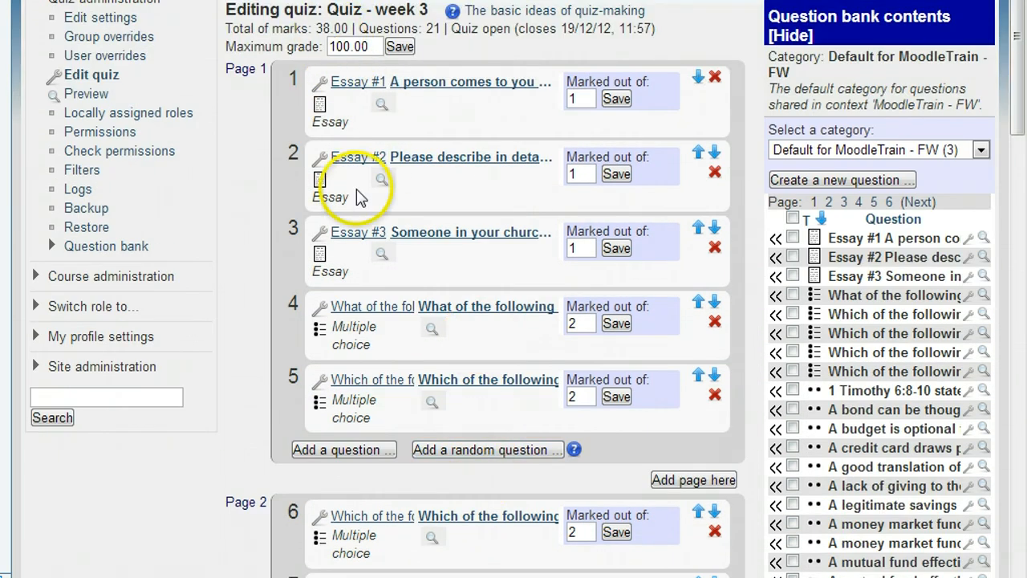
{"action": "scroll", "coordinate": [369, 321], "scroll_direction": "down", "scroll_amount": 3}
{"action": "scroll", "coordinate": [380, 338], "scroll_direction": "down", "scroll_amount": 3}
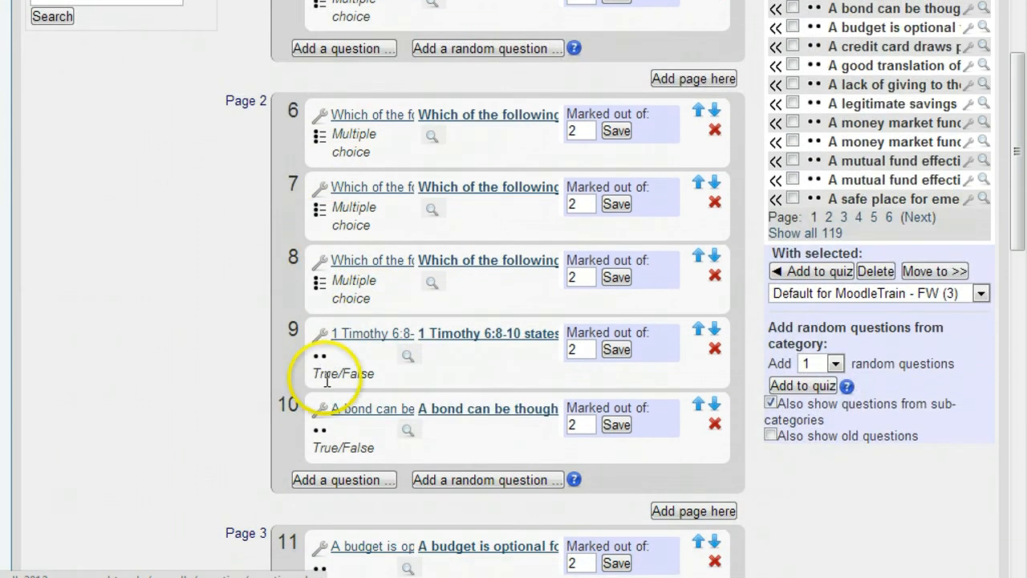
{"action": "scroll", "coordinate": [330, 413], "scroll_direction": "down", "scroll_amount": 7}
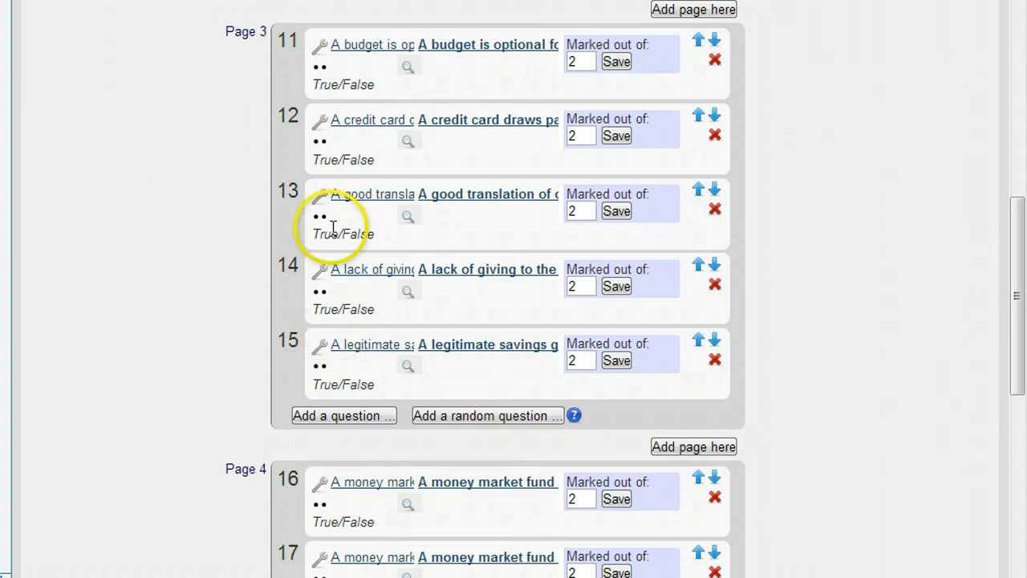
{"action": "scroll", "coordinate": [332, 379], "scroll_direction": "up", "scroll_amount": 13}
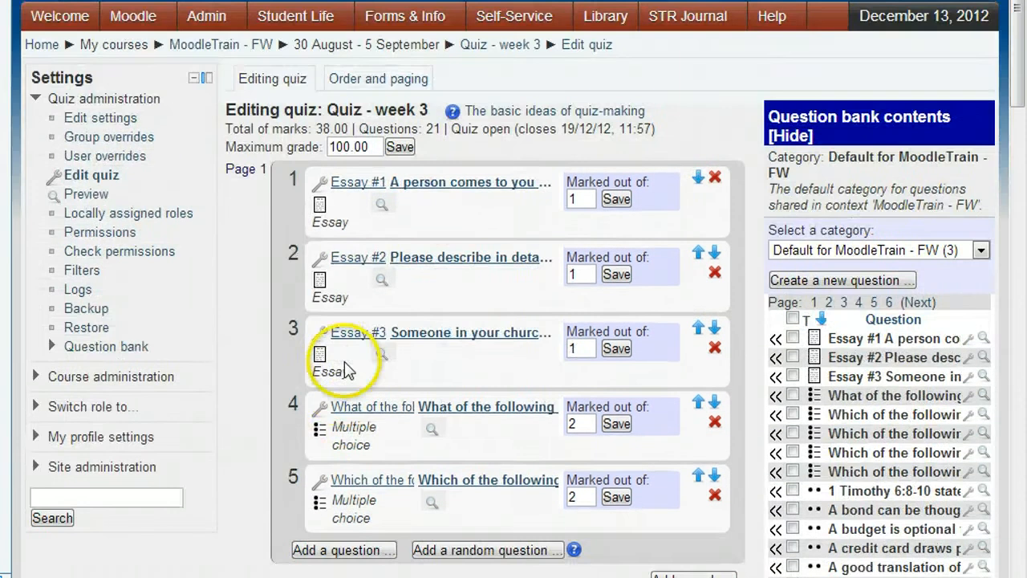
{"action": "scroll", "coordinate": [350, 299], "scroll_direction": "down", "scroll_amount": 1}
{"action": "scroll", "coordinate": [350, 299], "scroll_direction": "up", "scroll_amount": 1}
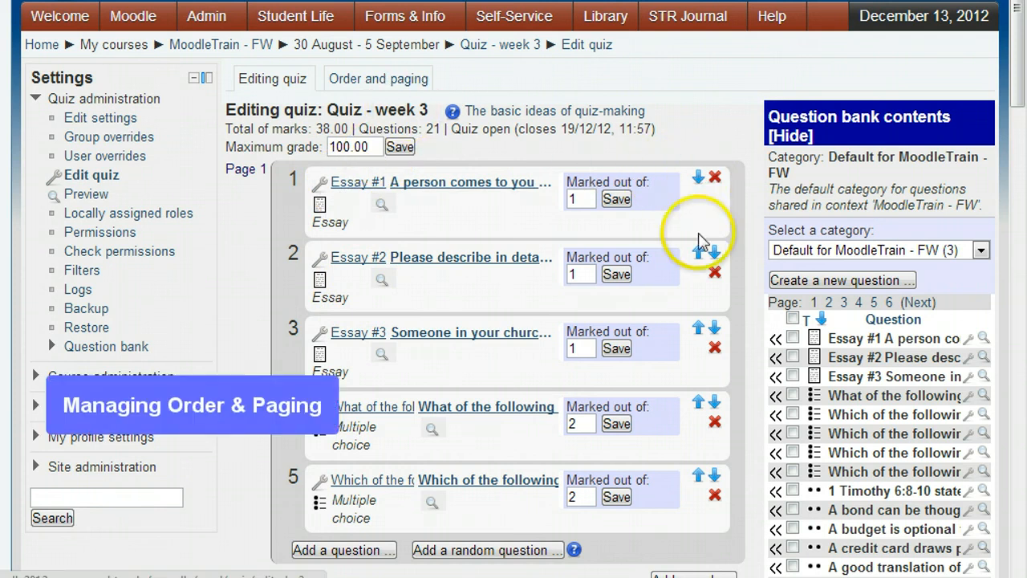
Step: Move Essay #2 above Essay #1, and reorder the questions with Essay #3's order value set to 5
{"action": "left_click", "coordinate": [699, 253]}
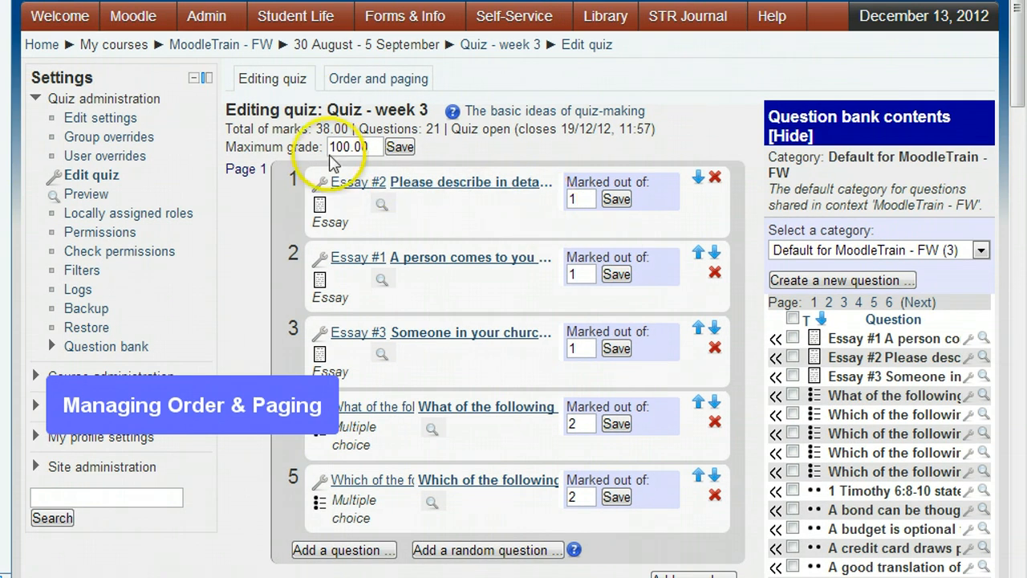
{"action": "left_click", "coordinate": [364, 81]}
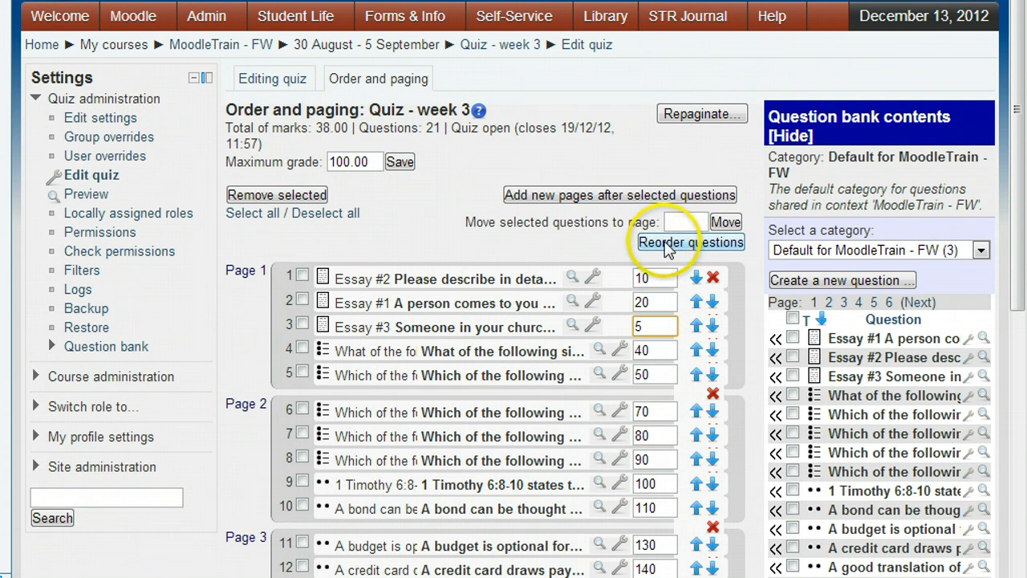
{"action": "left_click", "coordinate": [666, 244]}
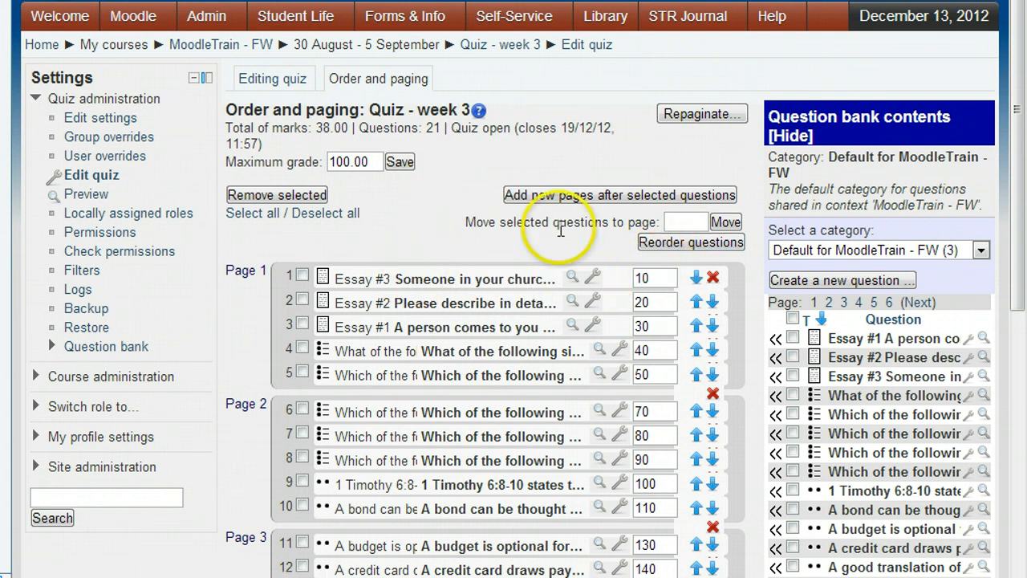
Step: Repaginate the quiz with 4 questions per page
{"action": "left_click", "coordinate": [676, 114]}
{"action": "left_click", "coordinate": [540, 177]}
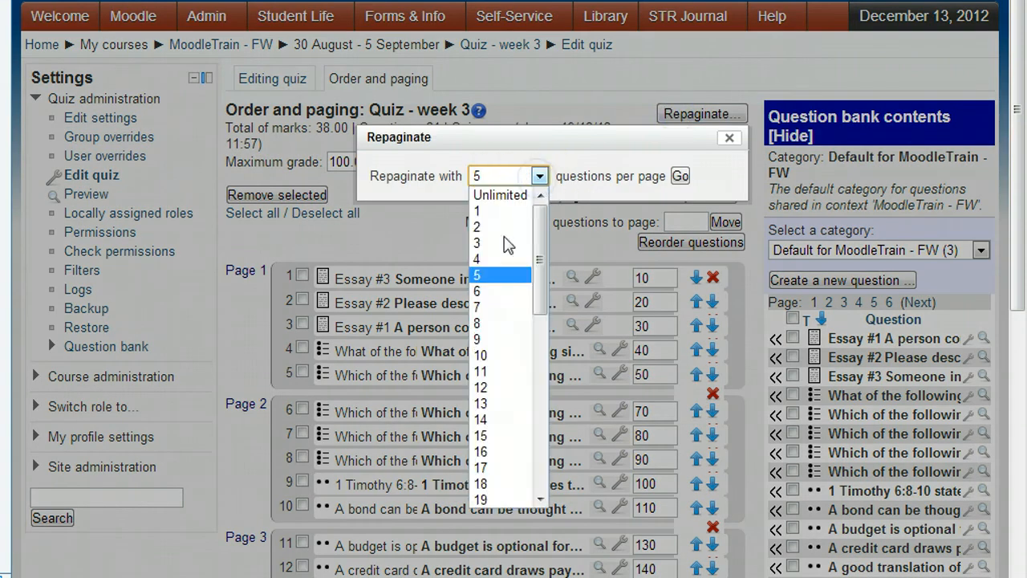
{"action": "left_click", "coordinate": [500, 259]}
{"action": "left_click", "coordinate": [680, 176]}
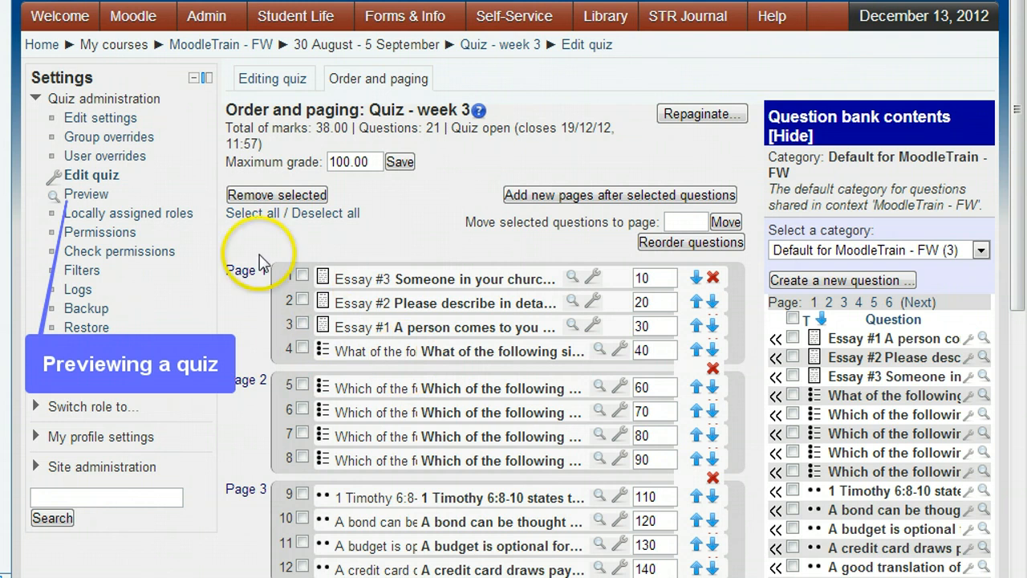
{"action": "left_click", "coordinate": [87, 195]}
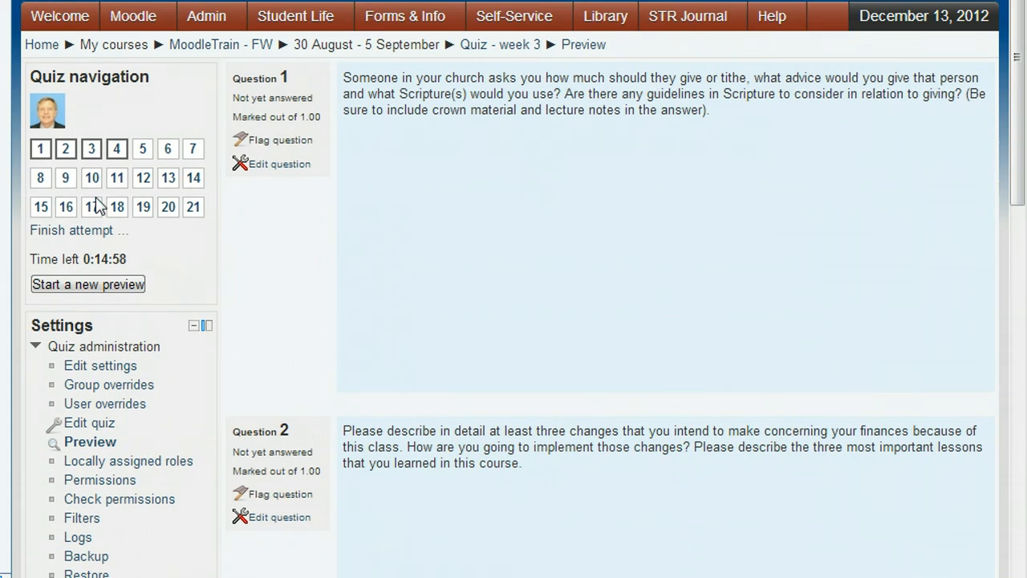
{"action": "scroll", "coordinate": [312, 238], "scroll_direction": "down", "scroll_amount": 4}
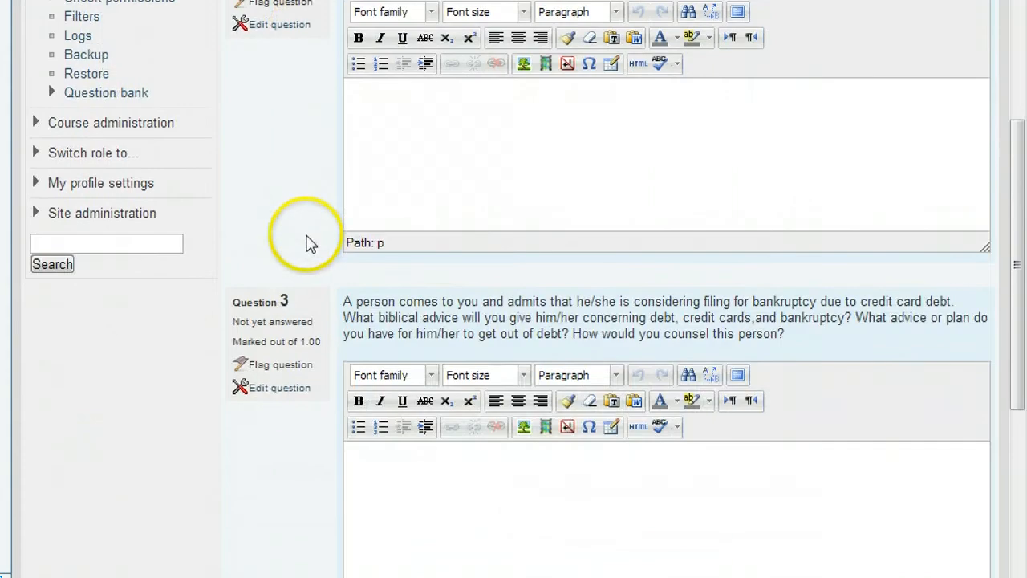
{"action": "scroll", "coordinate": [309, 233], "scroll_direction": "up", "scroll_amount": 6}
{"action": "scroll", "coordinate": [310, 242], "scroll_direction": "down", "scroll_amount": 10}
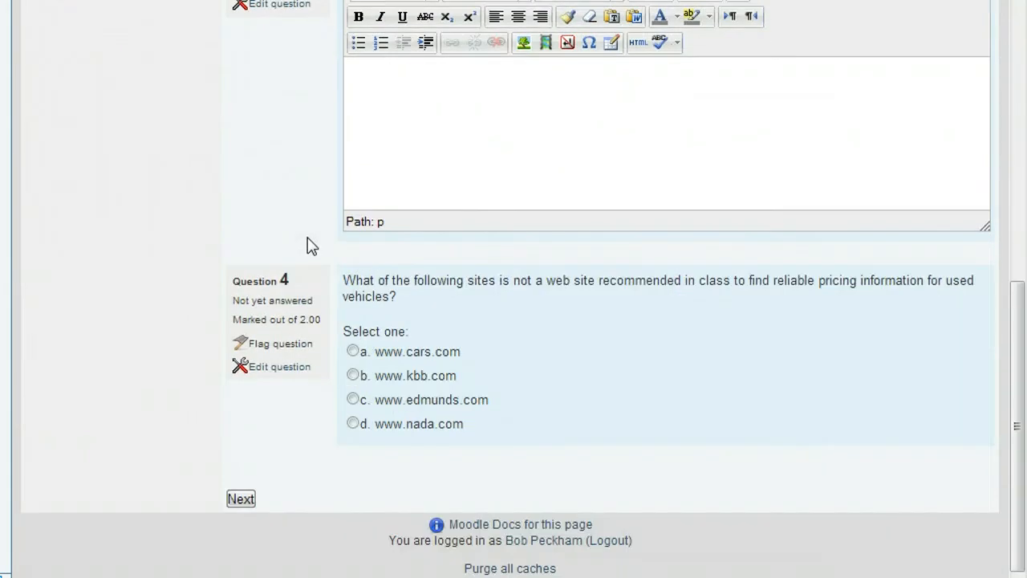
{"action": "left_click", "coordinate": [311, 258]}
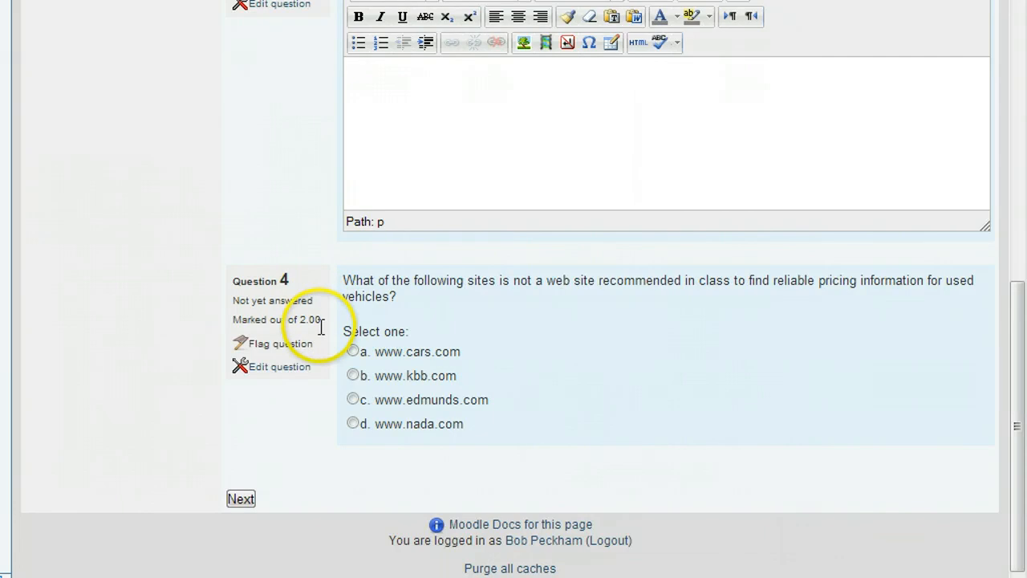
{"action": "left_click", "coordinate": [353, 351]}
{"action": "left_click", "coordinate": [241, 498]}
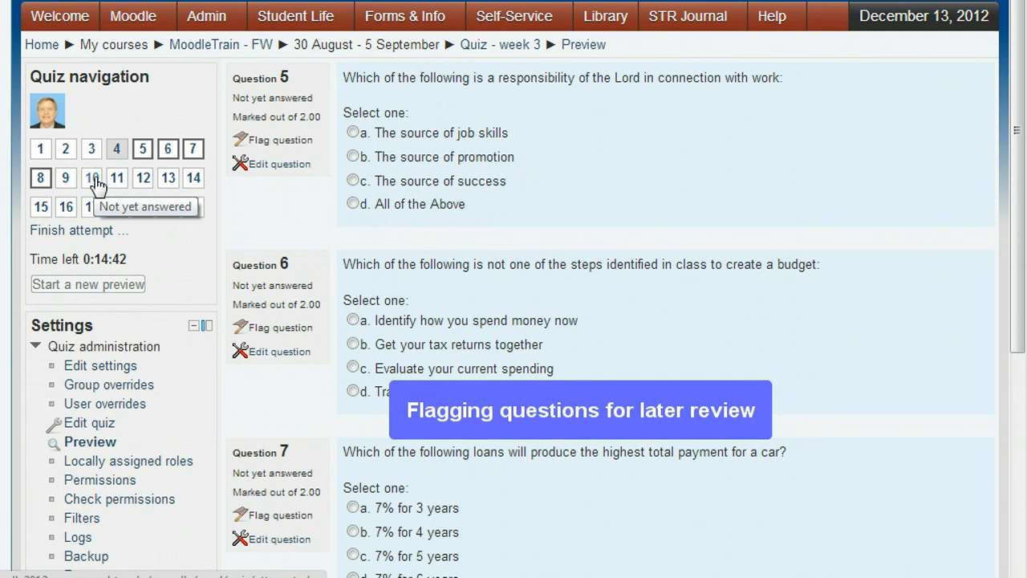
Step: Go to question 10 in the preview, flag it, and answer questions 10, 11 and 12 with False
{"action": "left_click", "coordinate": [96, 179]}
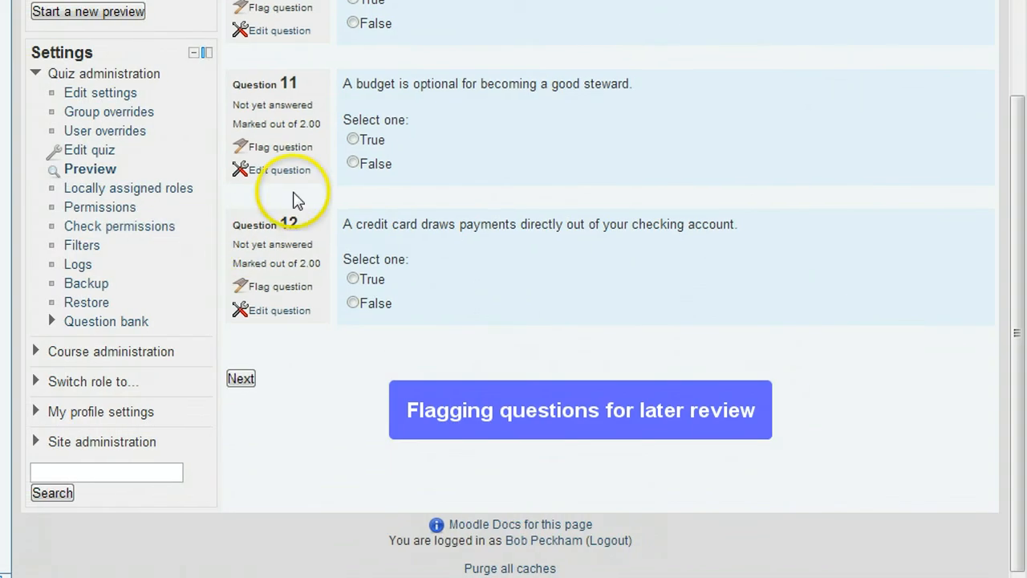
{"action": "scroll", "coordinate": [365, 215], "scroll_direction": "up", "scroll_amount": 5}
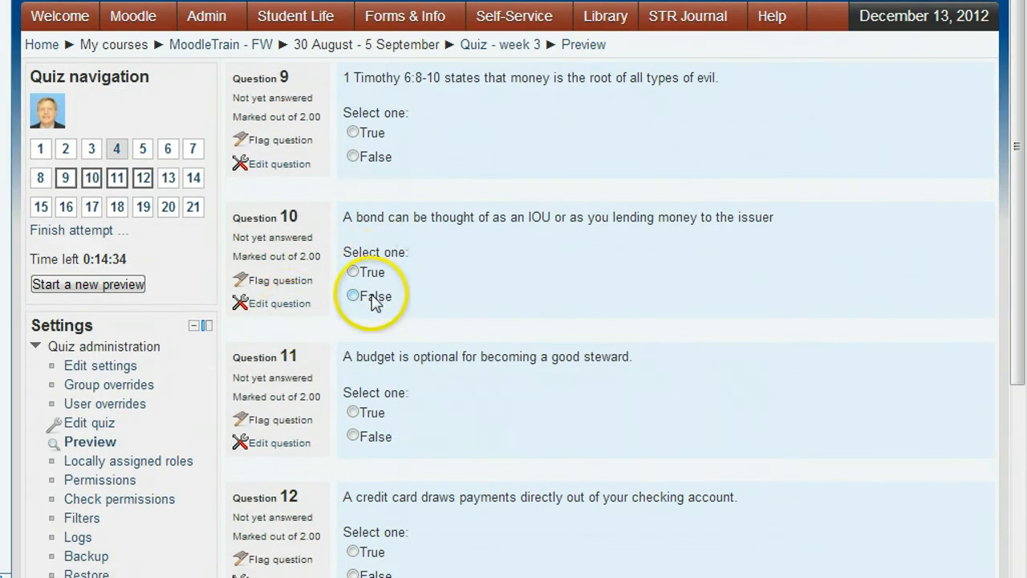
{"action": "left_click", "coordinate": [265, 281]}
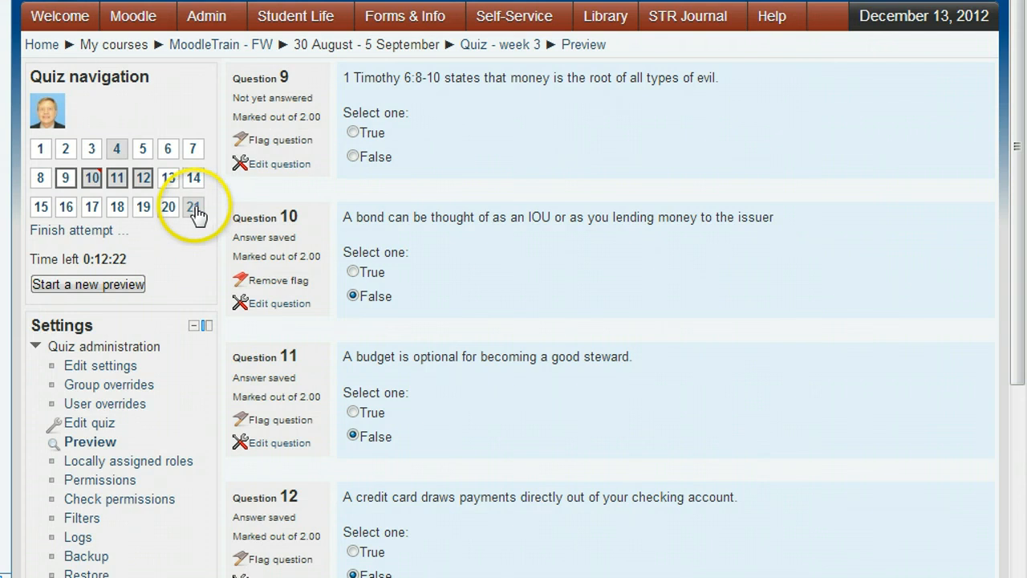
Step: Go to question 21, answer it with False and continue to the summary of the attempt
{"action": "left_click", "coordinate": [295, 302]}
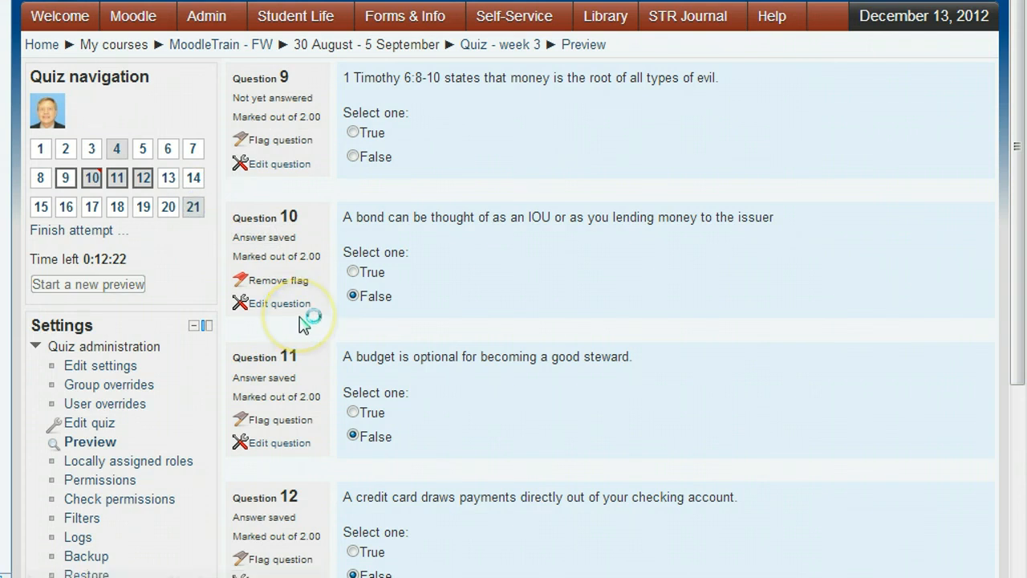
{"action": "left_click", "coordinate": [353, 157]}
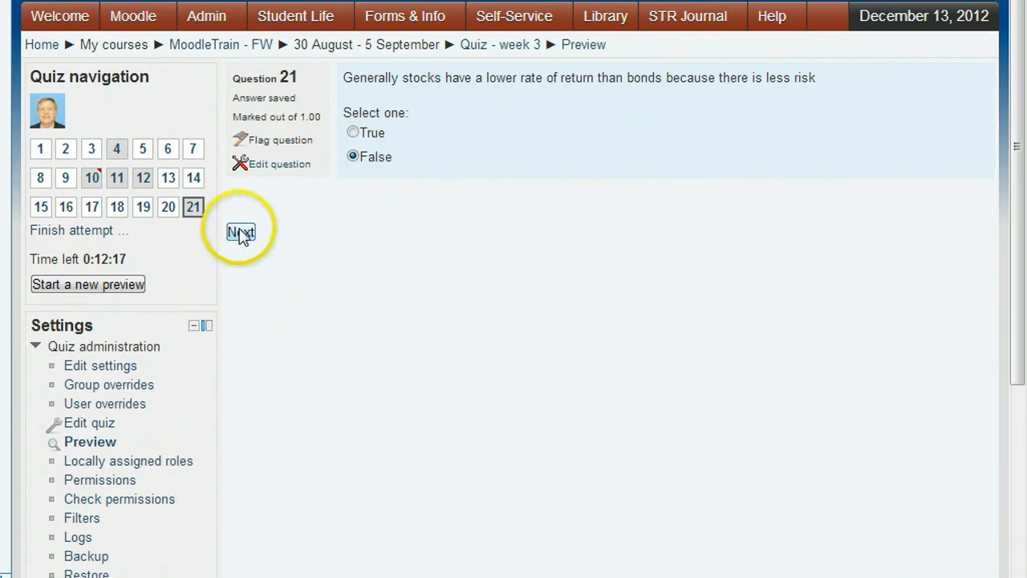
{"action": "left_click", "coordinate": [241, 232]}
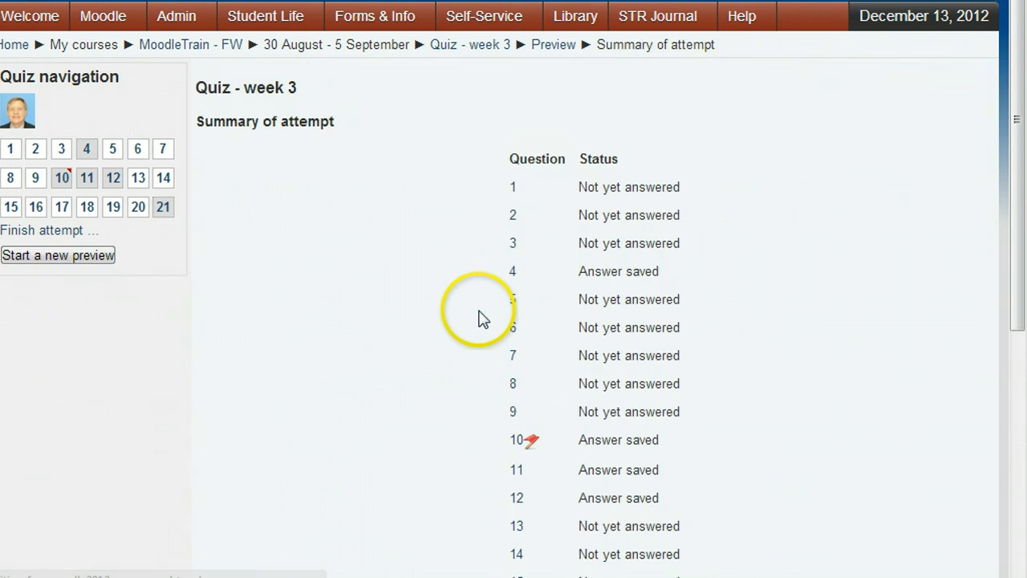
Step: Submit all answers to finish the preview attempt, and flag question 1 in the review
{"action": "scroll", "coordinate": [477, 316], "scroll_direction": "down", "scroll_amount": 5}
{"action": "left_click", "coordinate": [603, 491]}
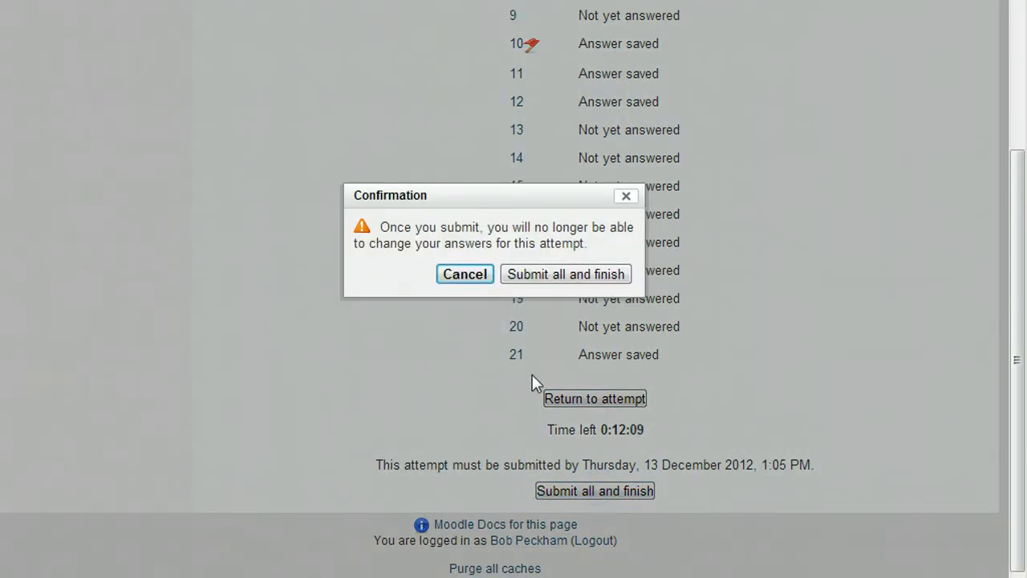
{"action": "left_click", "coordinate": [573, 274]}
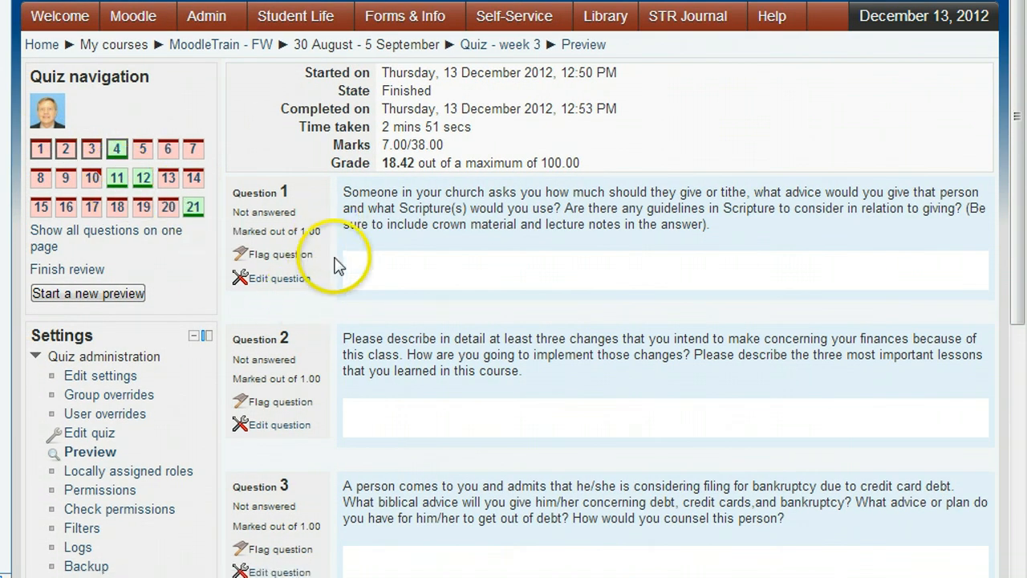
{"action": "left_click", "coordinate": [242, 255]}
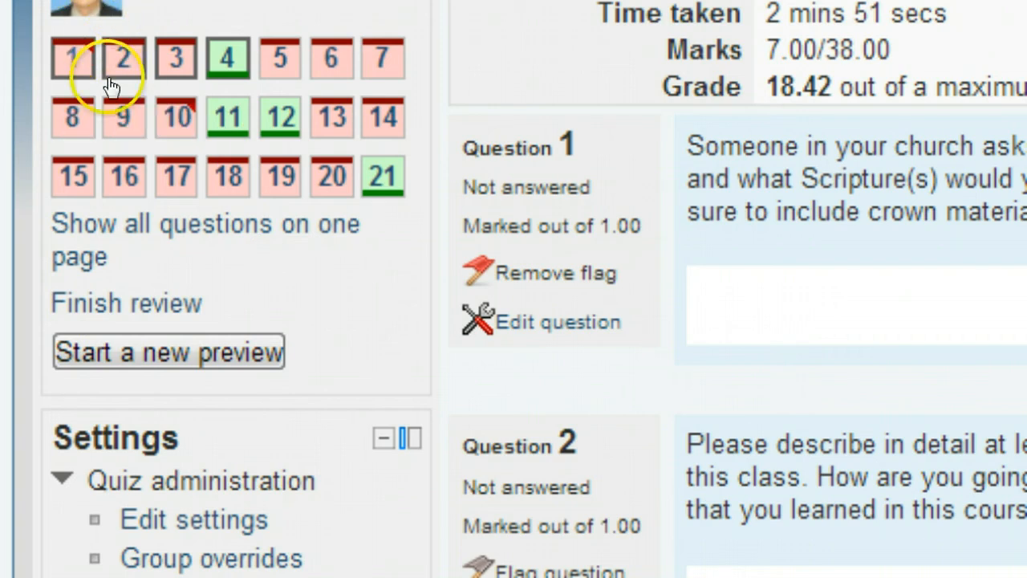